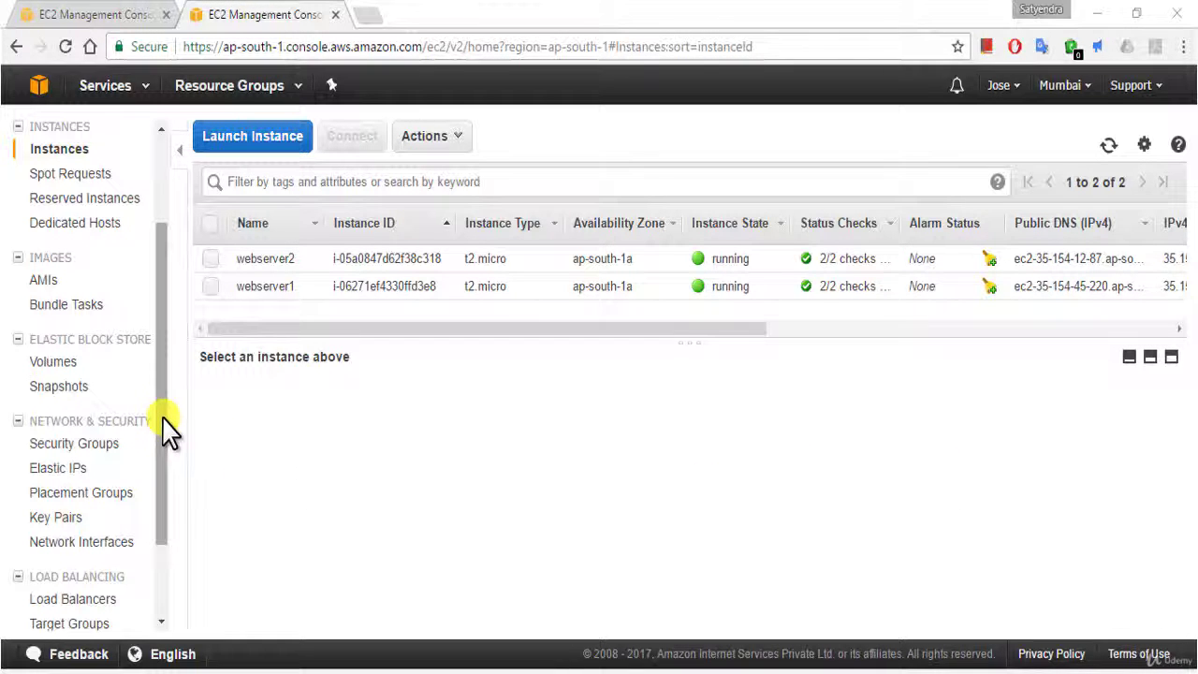
# Step: Review the inbound rules of the testsg security group attached to webserver2, and return to the instances list
pyautogui.moveTo(163, 417); pyautogui.dragTo(164, 490)
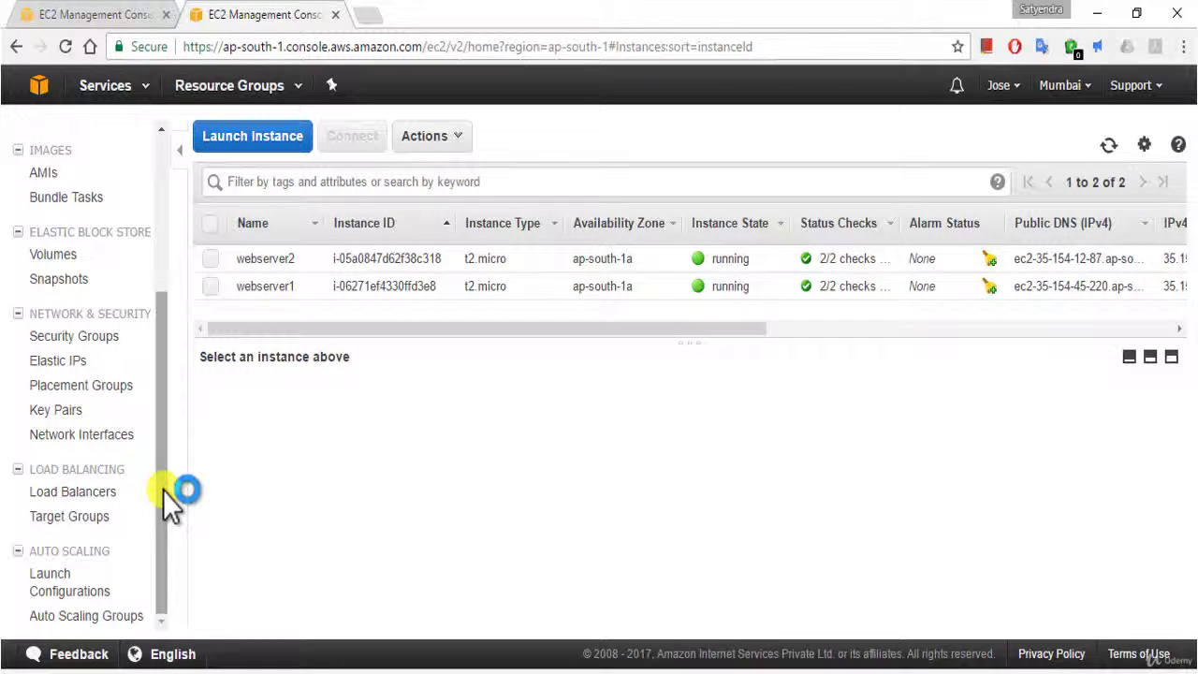
pyautogui.click(209, 256)
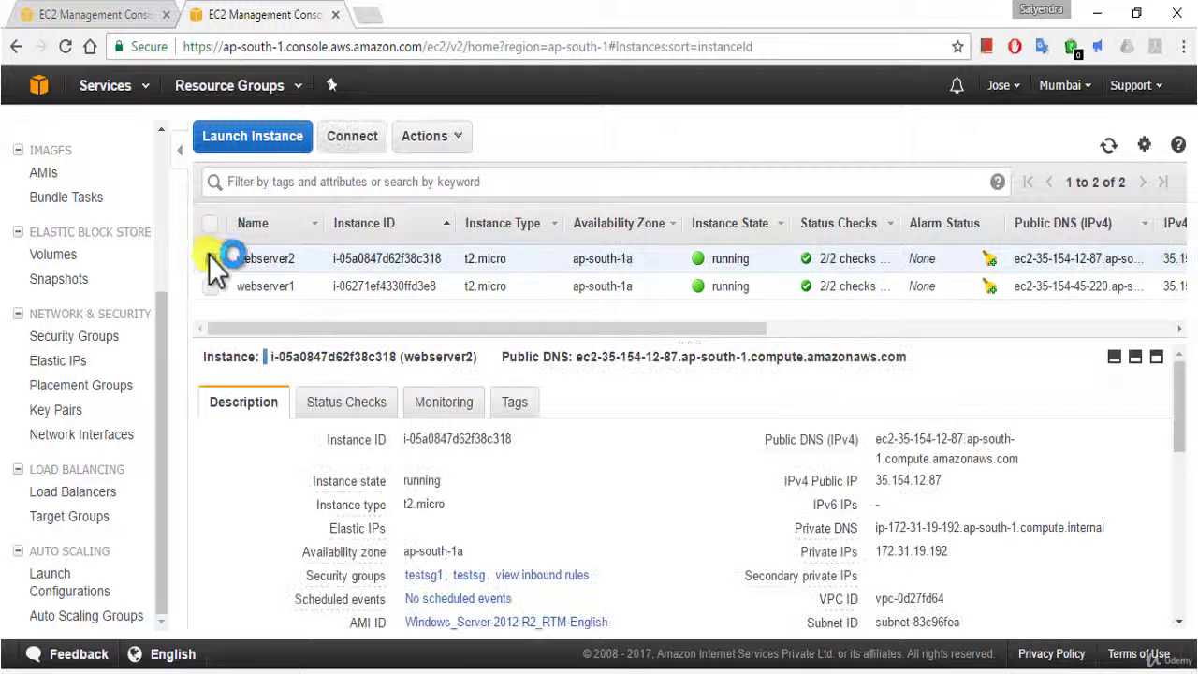
pyautogui.click(471, 576)
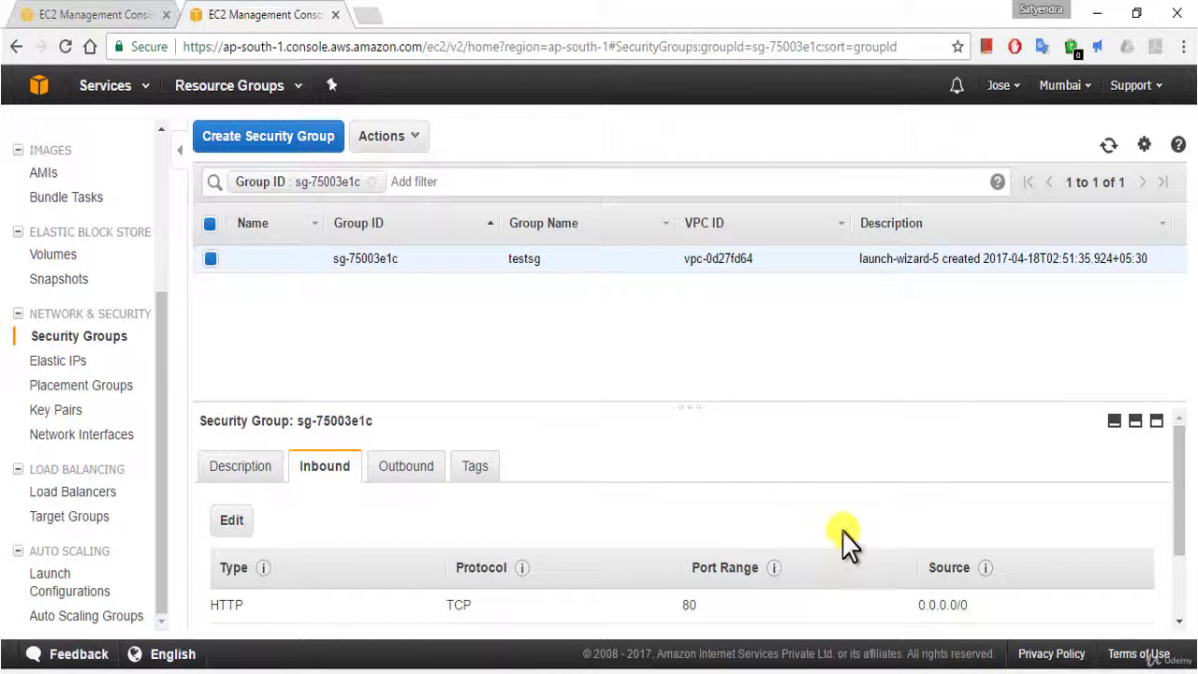
pyautogui.moveTo(1178, 502); pyautogui.dragTo(1178, 470)
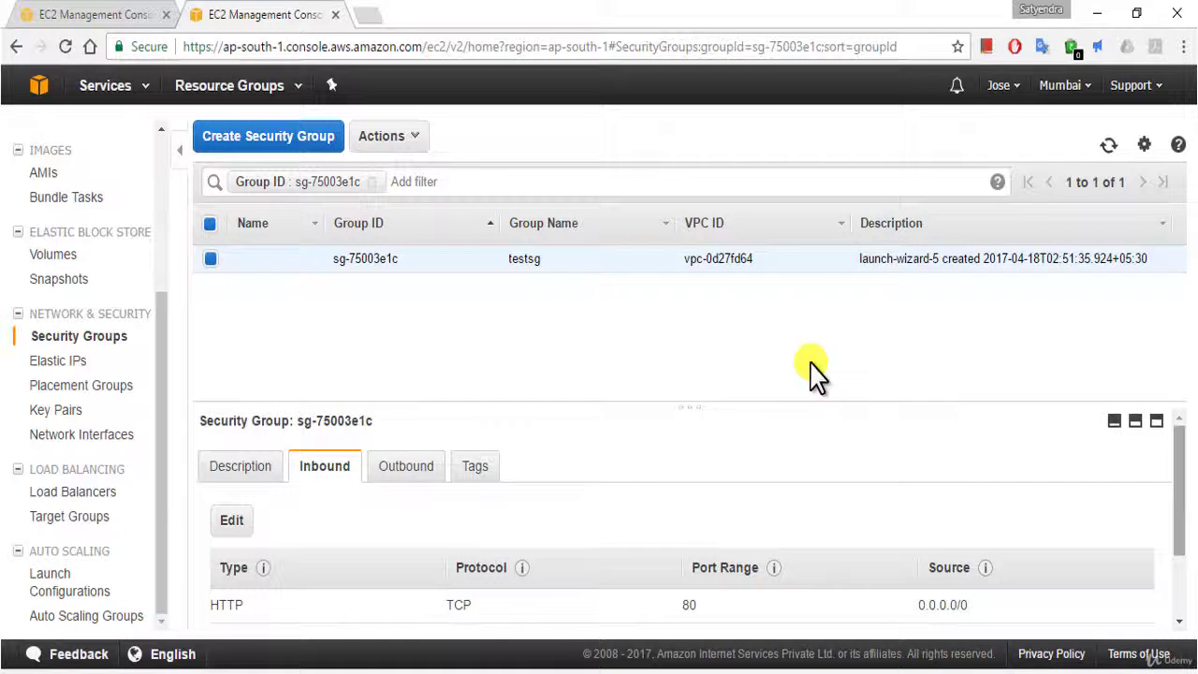
pyautogui.click(16, 46)
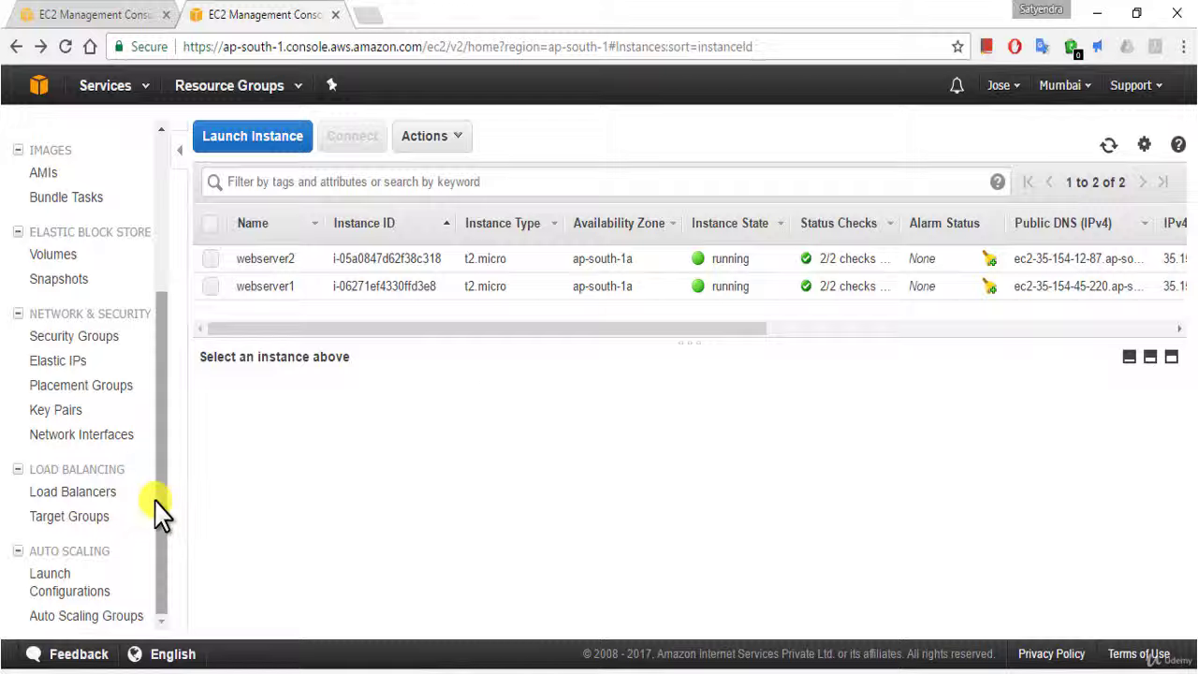
# Step: Start creating a load balancer, comparing the available types and choosing Classic Load Balancer
pyautogui.click(83, 506)
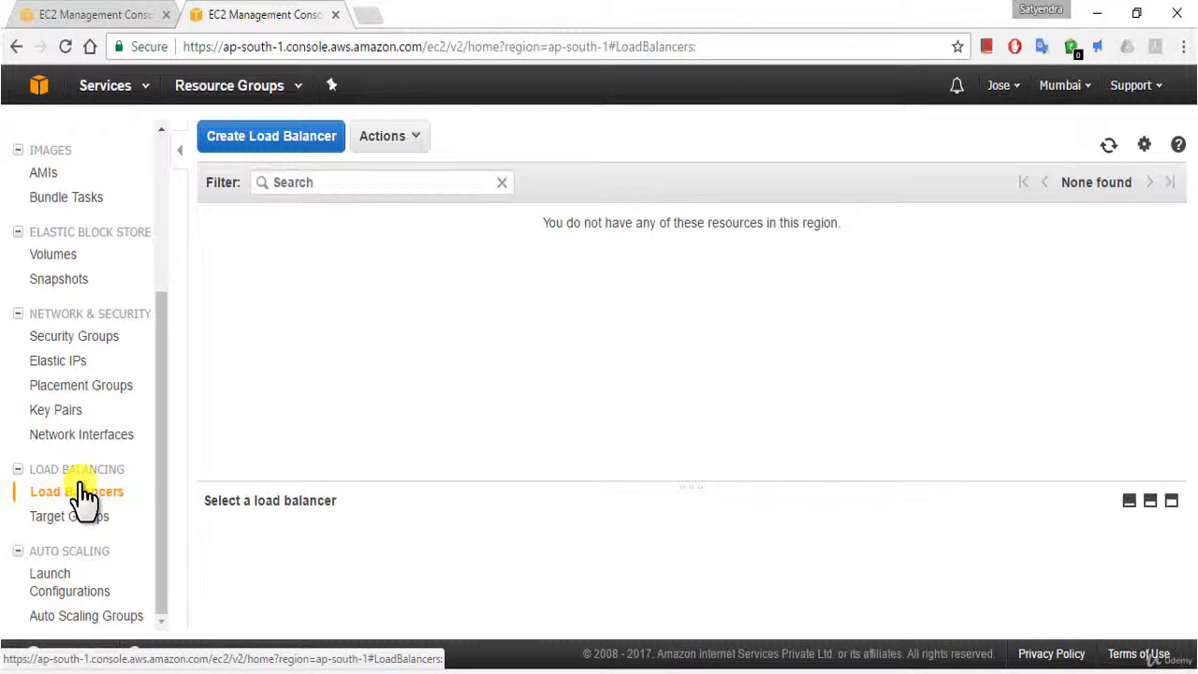
pyautogui.click(242, 139)
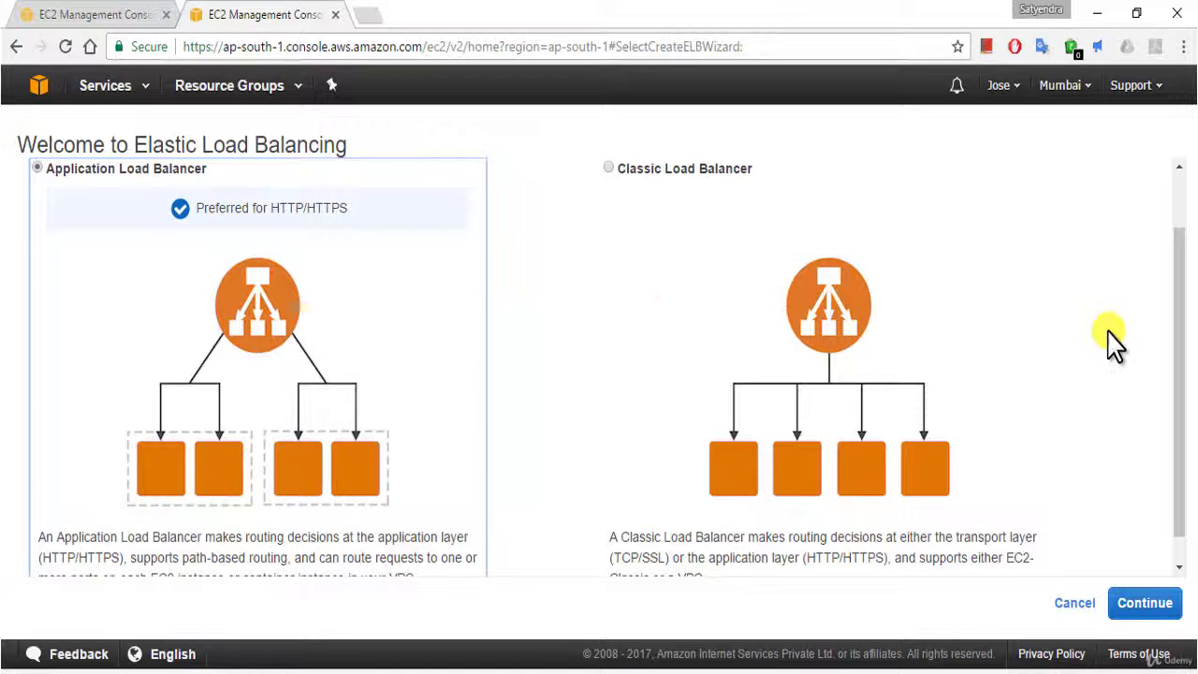
pyautogui.moveTo(1182, 337); pyautogui.dragTo(1178, 396)
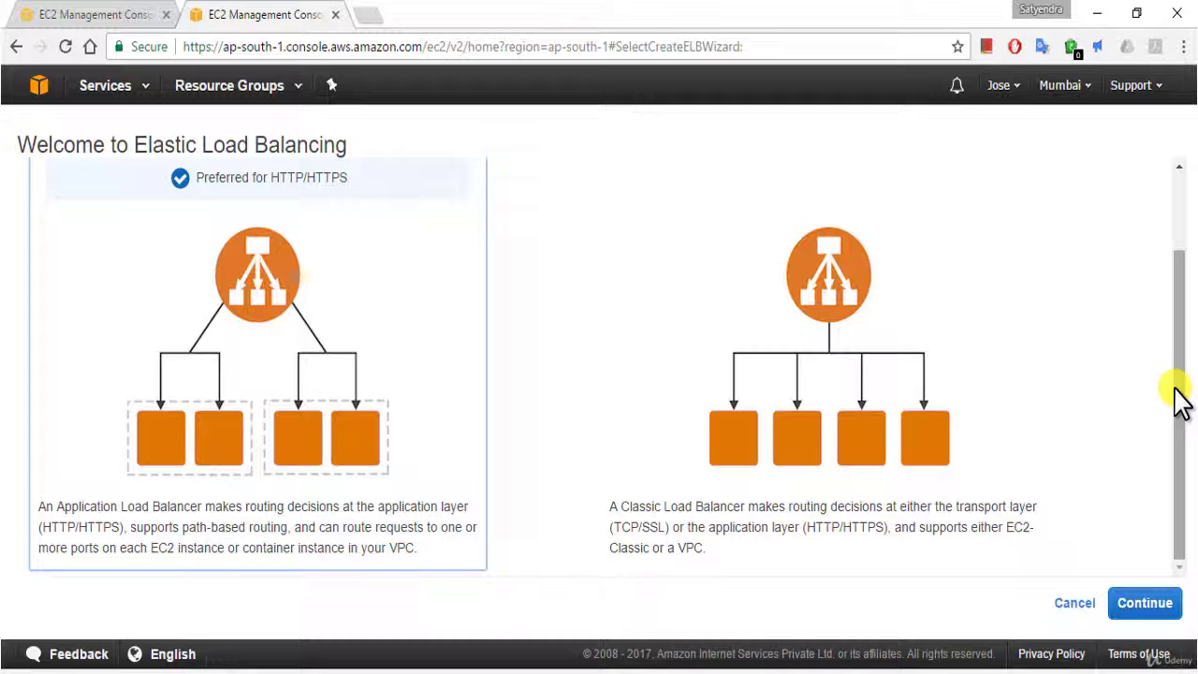
pyautogui.moveTo(1180, 397); pyautogui.dragTo(1180, 302)
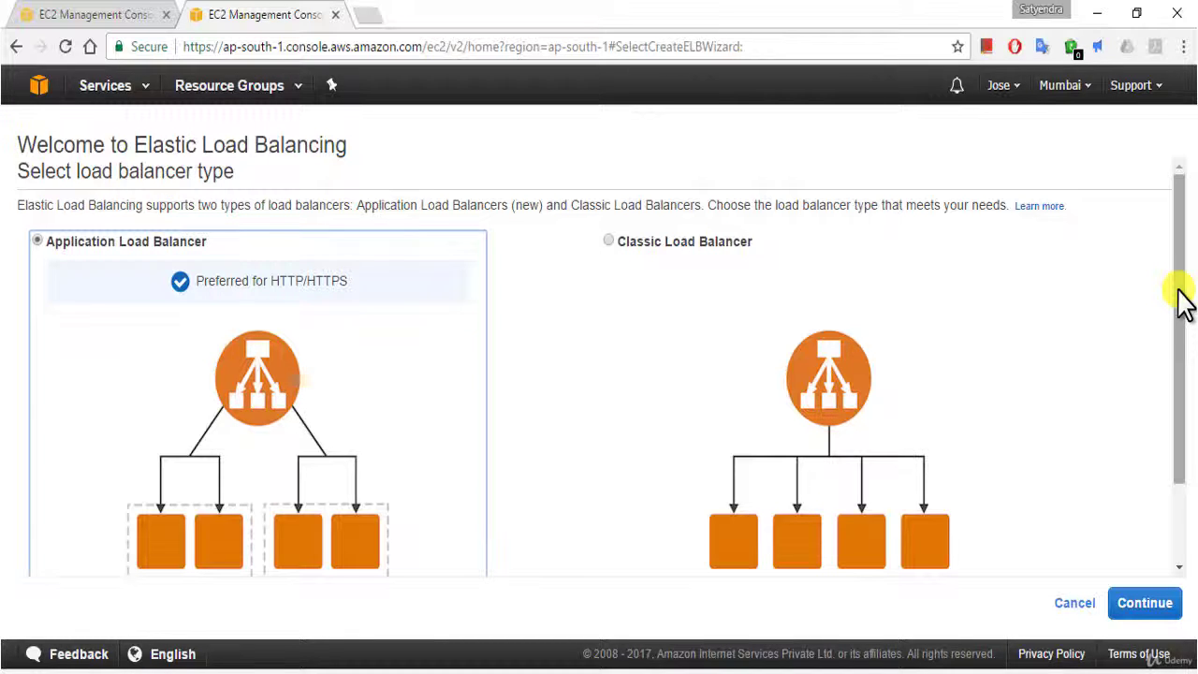
pyautogui.moveTo(1184, 301)
pyautogui.mouseDown()
pyautogui.moveTo(1179, 289)
pyautogui.moveTo(1179, 388)
pyautogui.moveTo(1177, 282)
pyautogui.mouseUp()
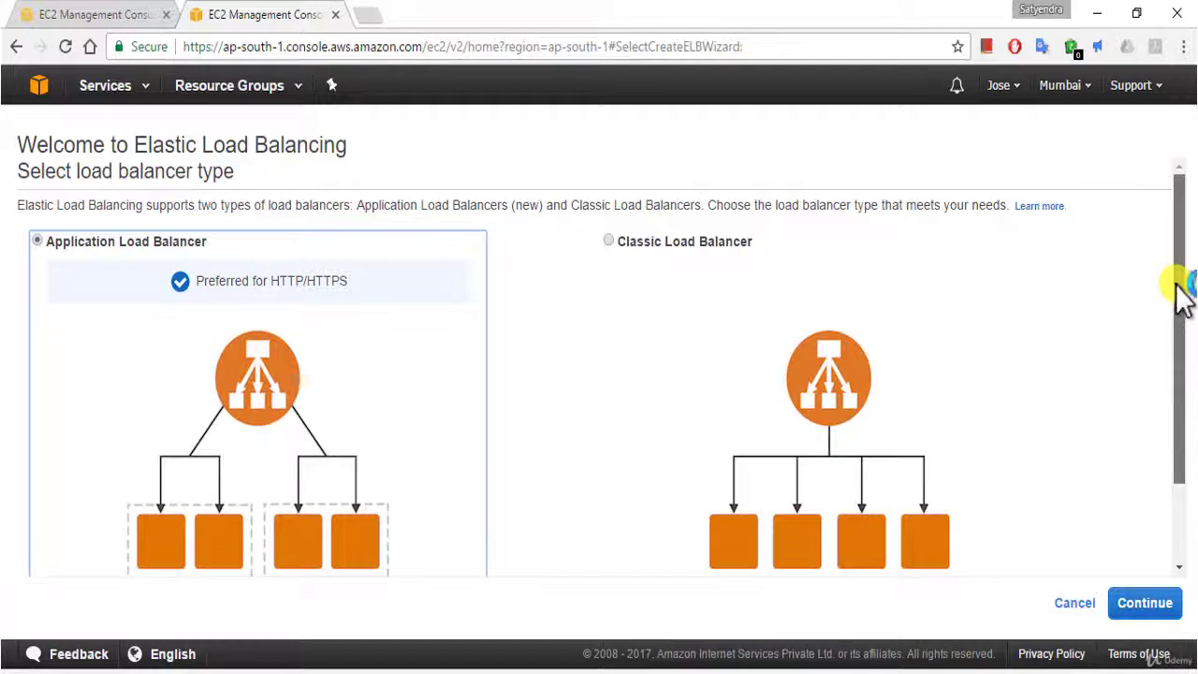
pyautogui.click(608, 240)
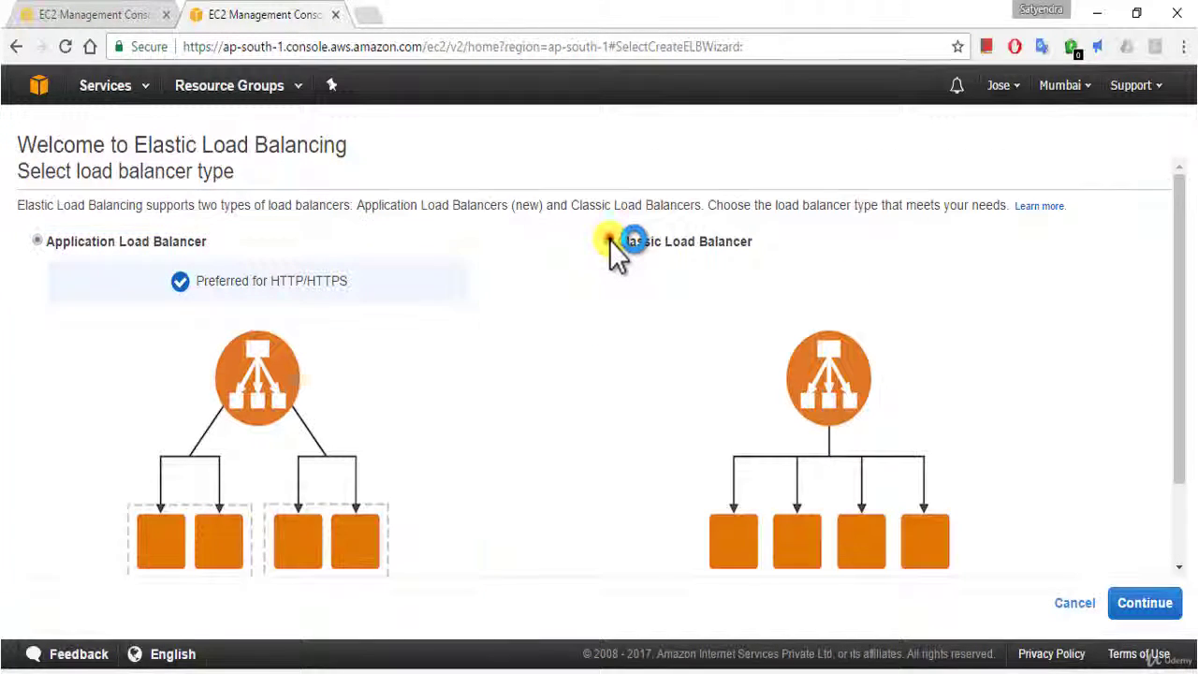
pyautogui.scroll(-1, 613, 245)
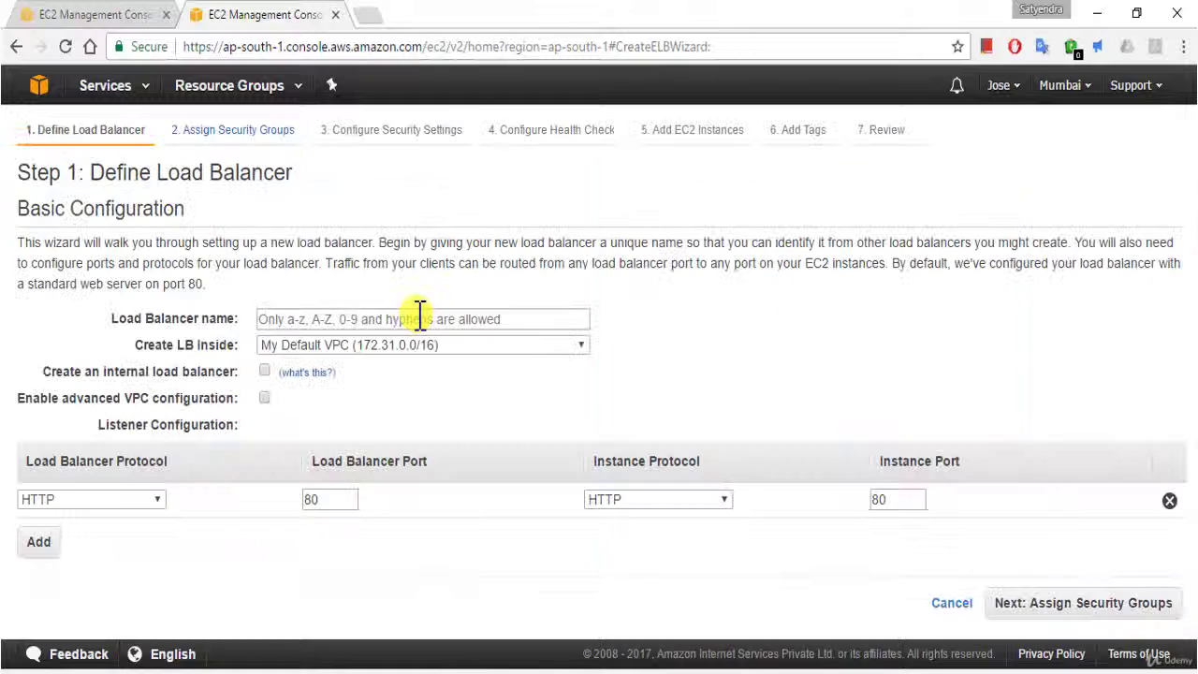
# Step: Name the load balancer webelb inside My Default VPC (172.31.0.0/16), keep the HTTP port 80 listener, and proceed to security groups
pyautogui.click(414, 318)
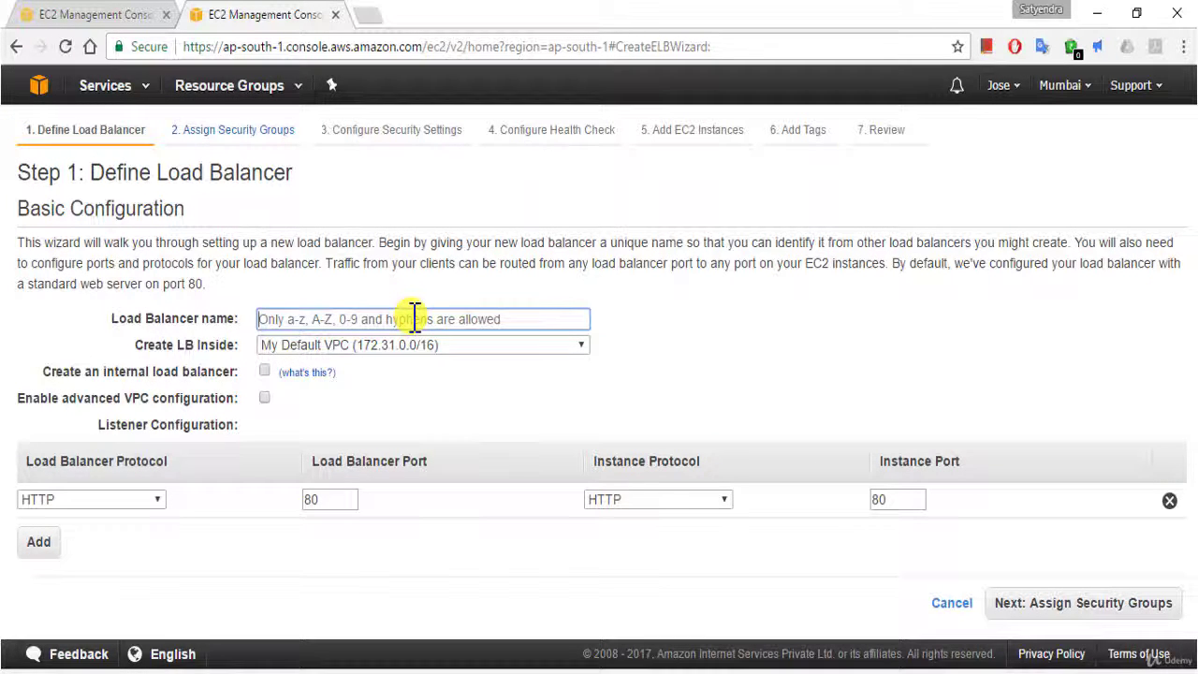
pyautogui.write('we')
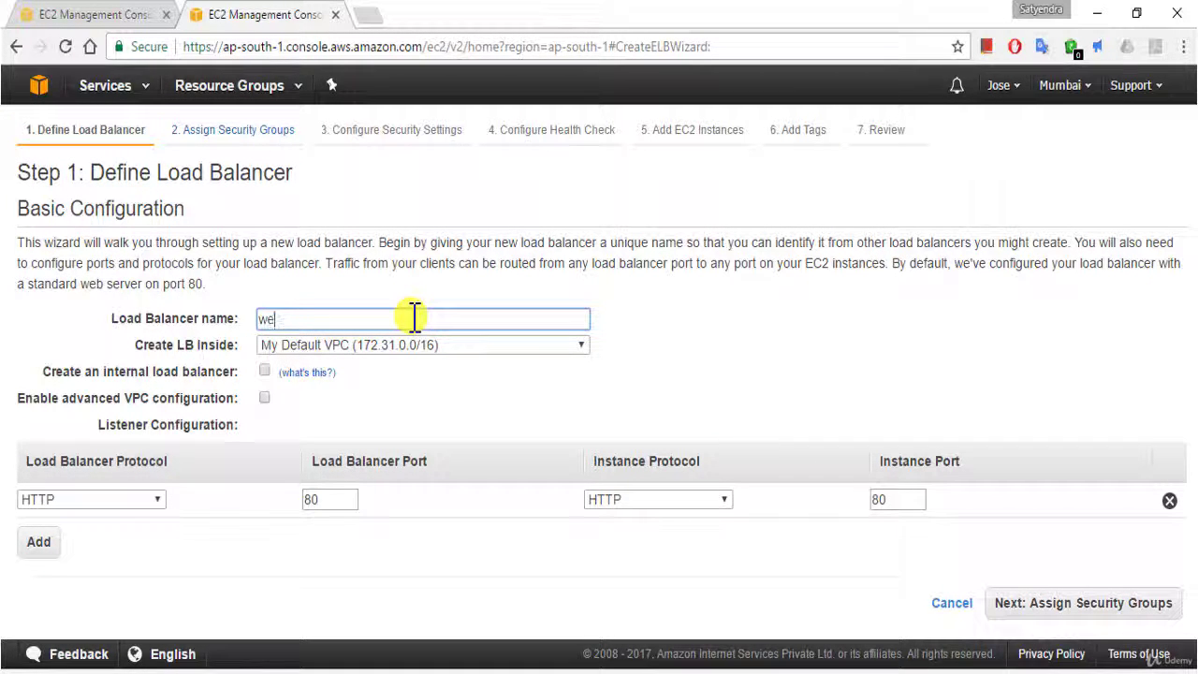
pyautogui.write('belb')
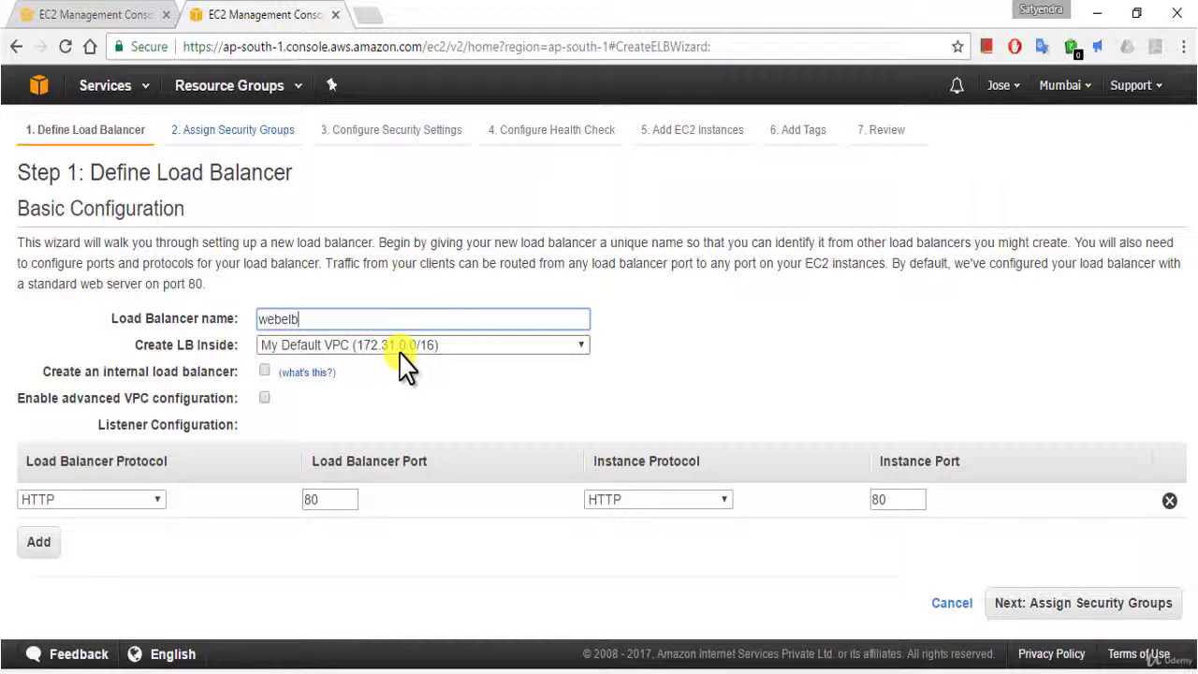
pyautogui.click(328, 344)
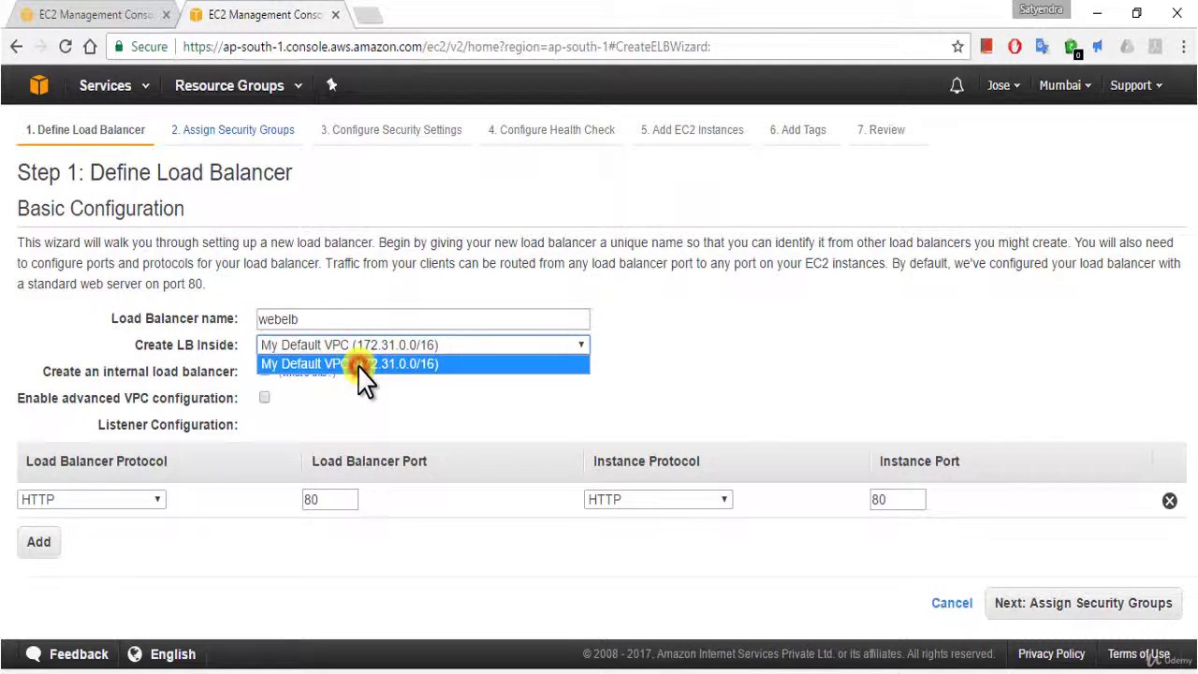
pyautogui.click(364, 367)
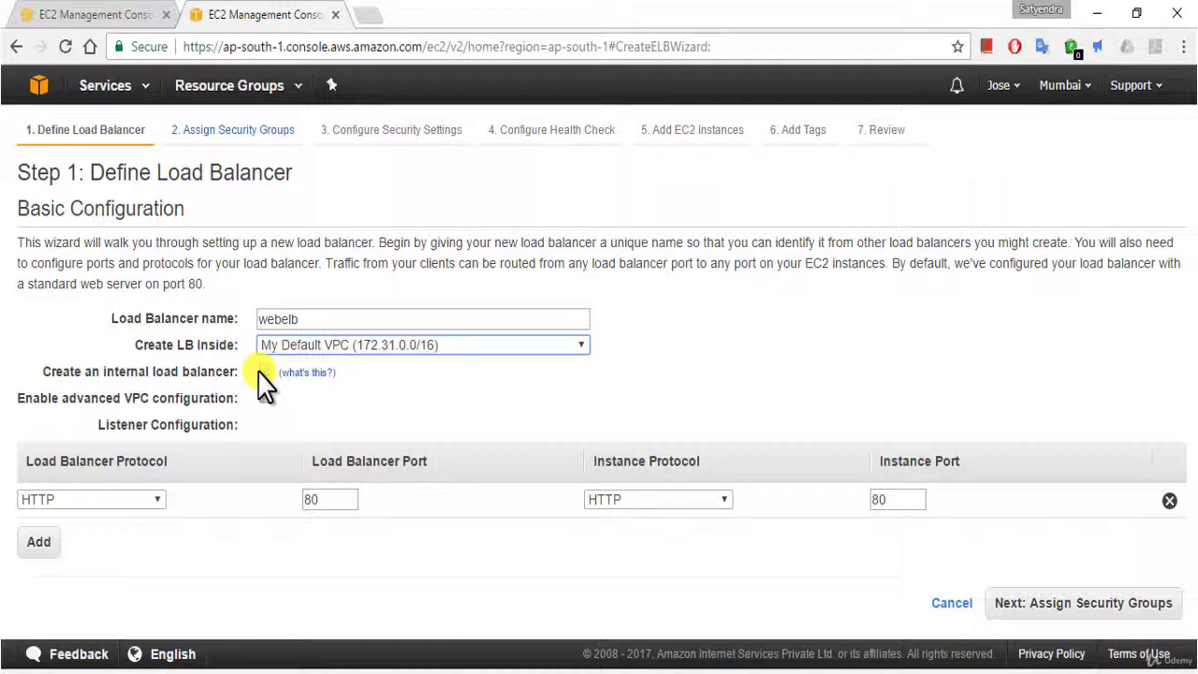
pyautogui.click(271, 417)
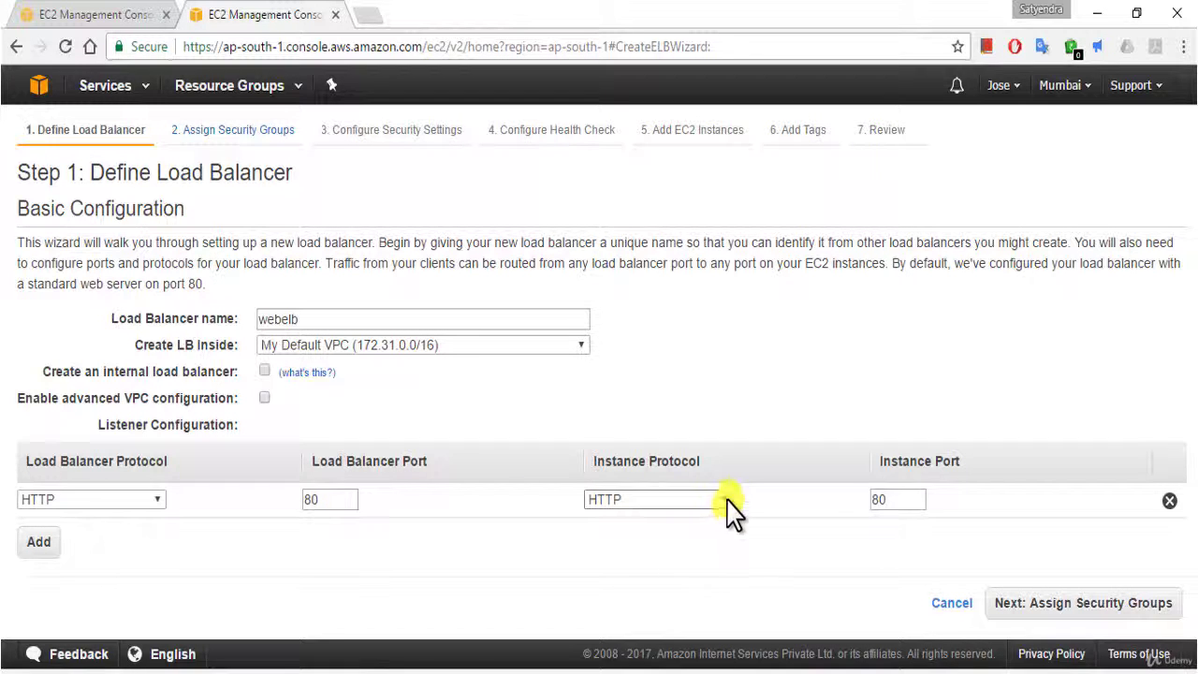
pyautogui.click(1107, 607)
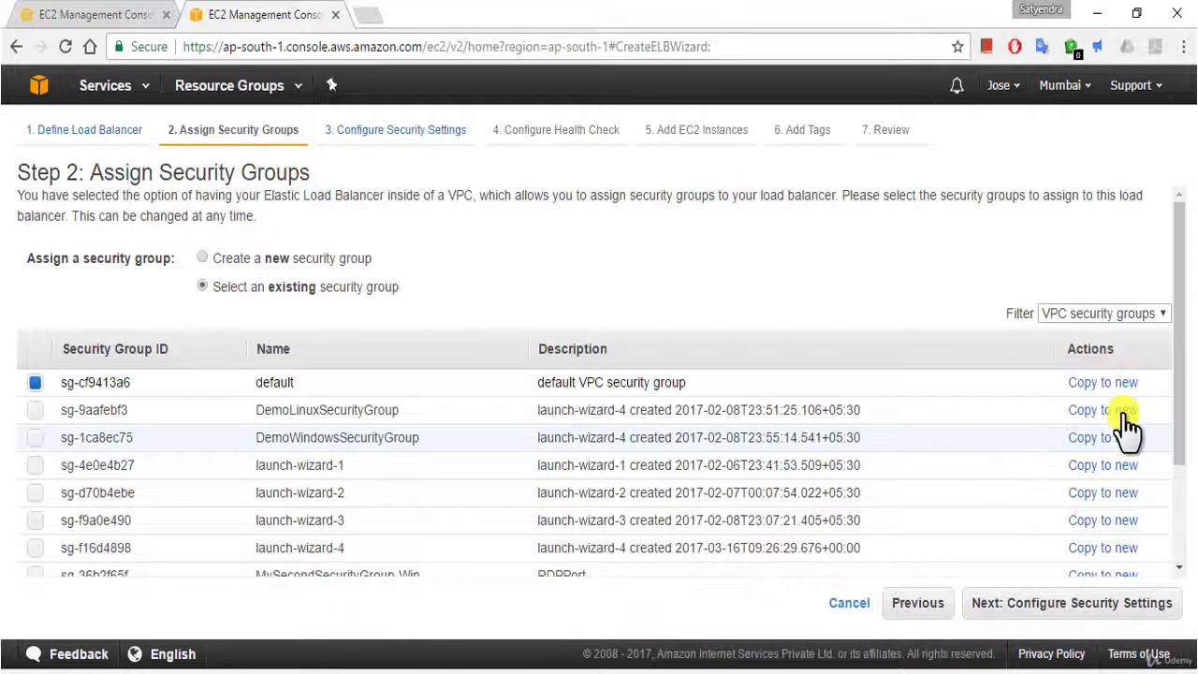
# Step: Deselect the default security group and assign the existing testsg group to the load balancer
pyautogui.click(33, 382)
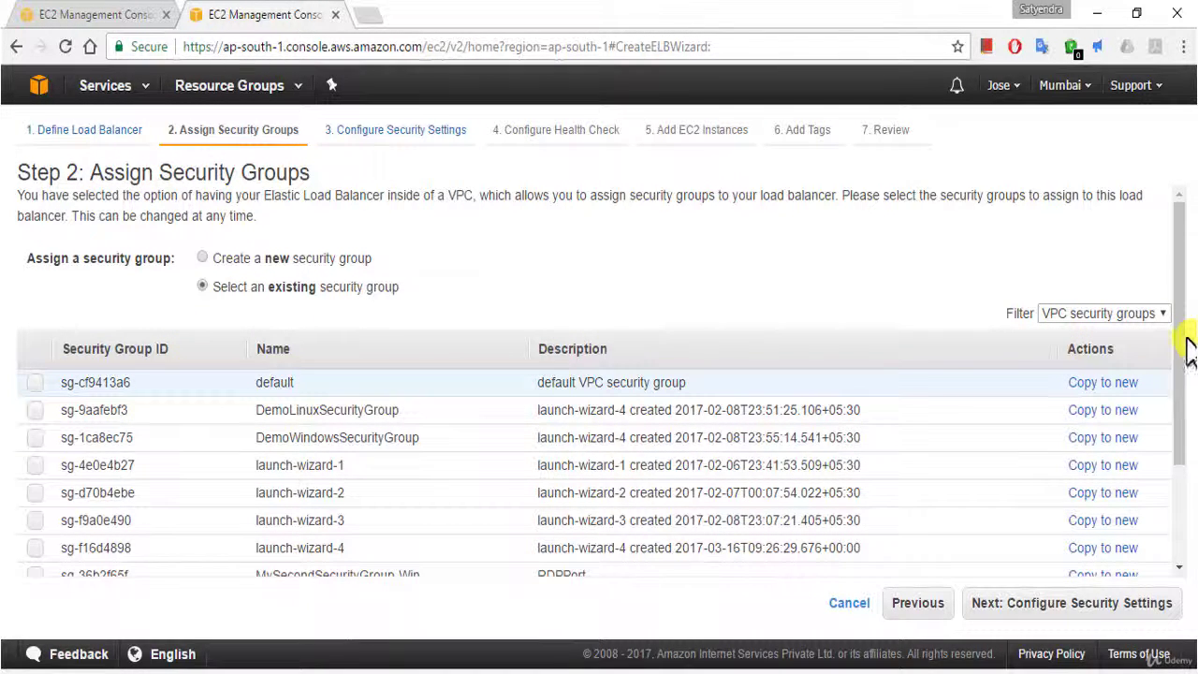
pyautogui.moveTo(1181, 351); pyautogui.dragTo(1184, 464)
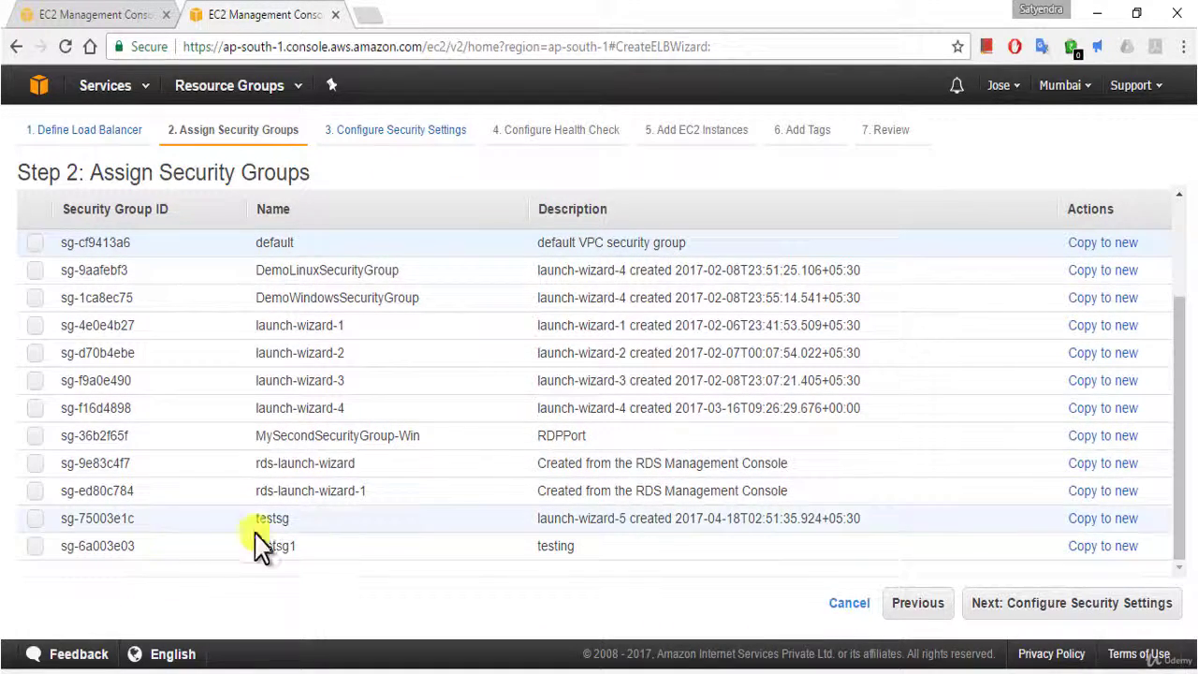
pyautogui.click(35, 519)
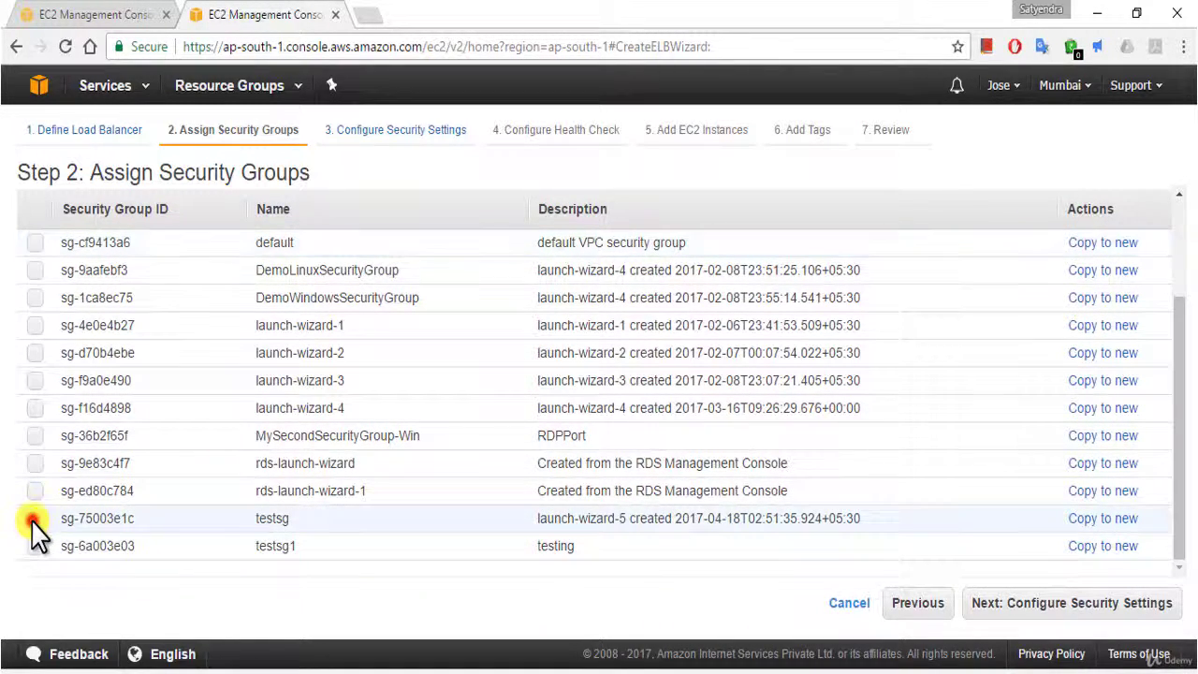
pyautogui.click(1047, 602)
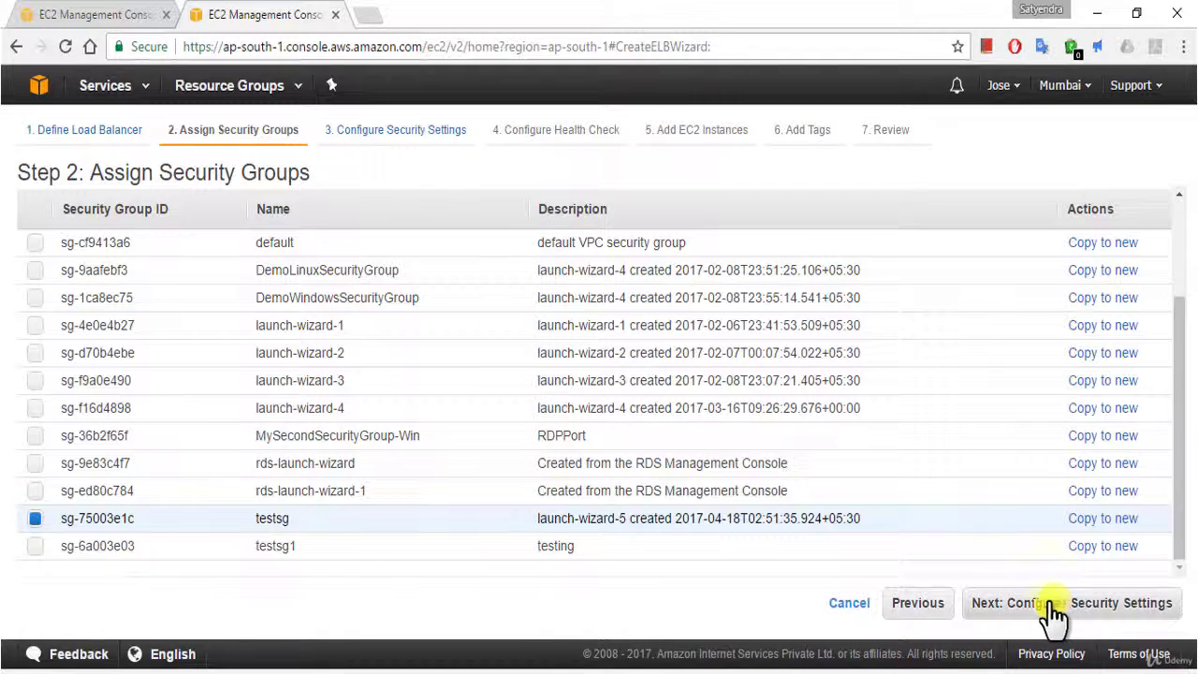
# Step: Check the testsg security group's inbound rules in the other browser tab, and return to the load balancer wizard
pyautogui.click(88, 13)
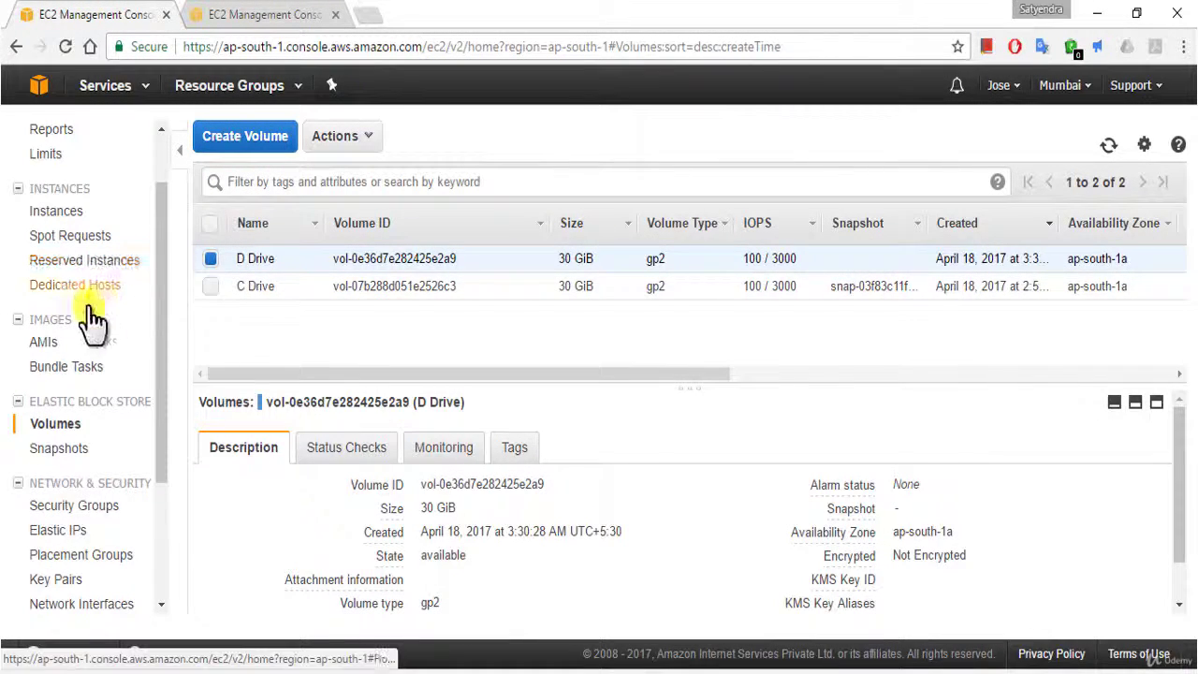
pyautogui.click(59, 211)
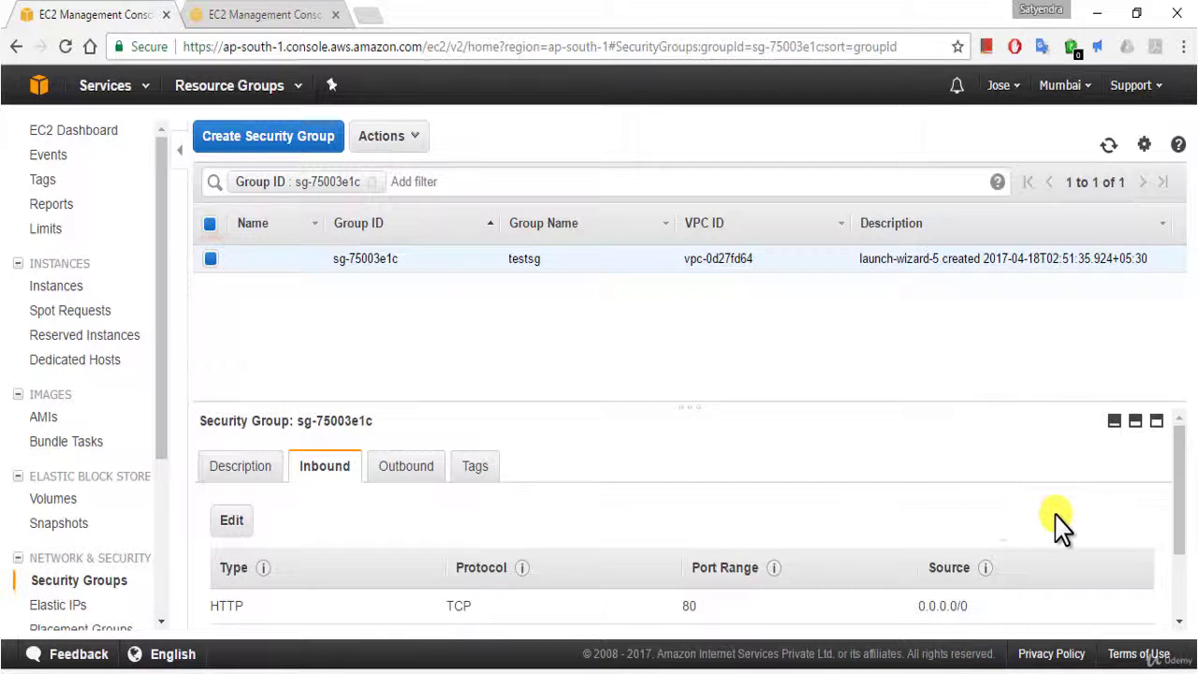
pyautogui.click(240, 9)
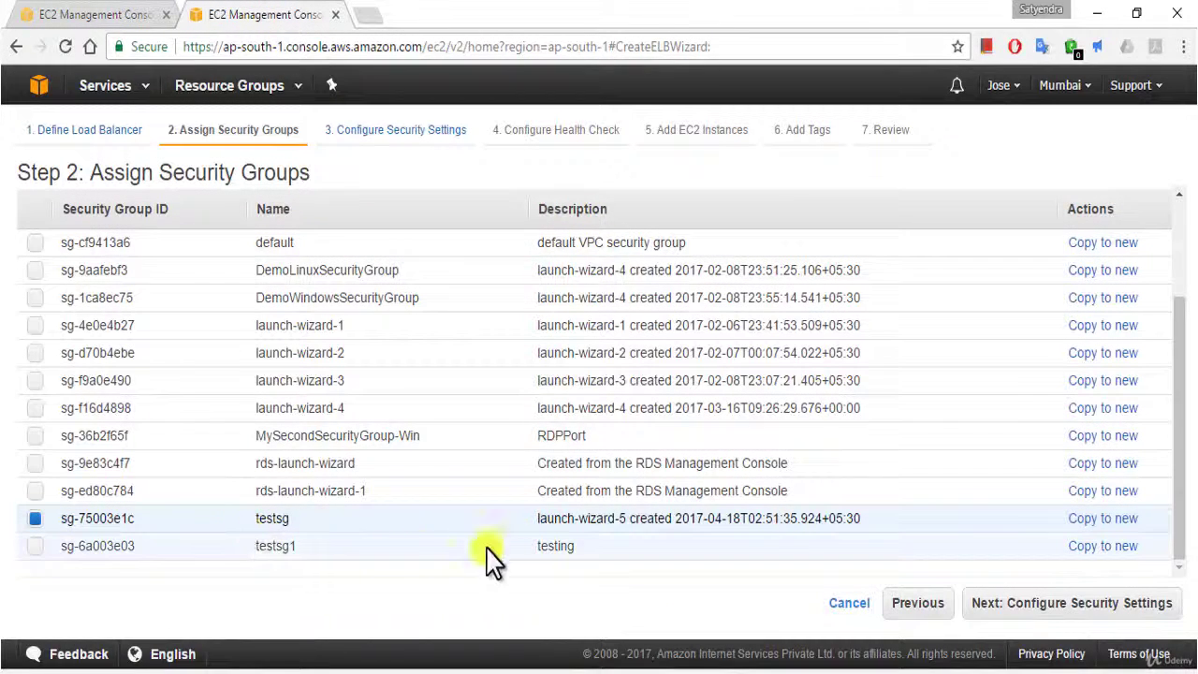
# Step: Continue with the current security settings without a secure listener and proceed to the health check configuration
pyautogui.click(1083, 614)
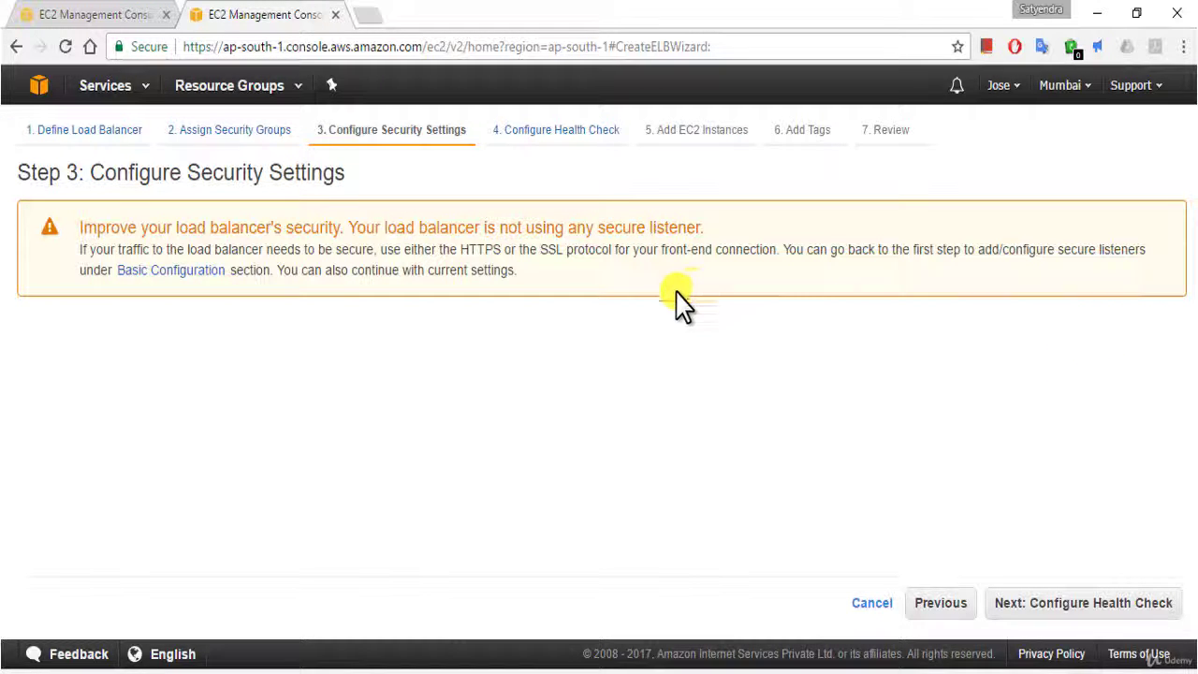
pyautogui.click(518, 380)
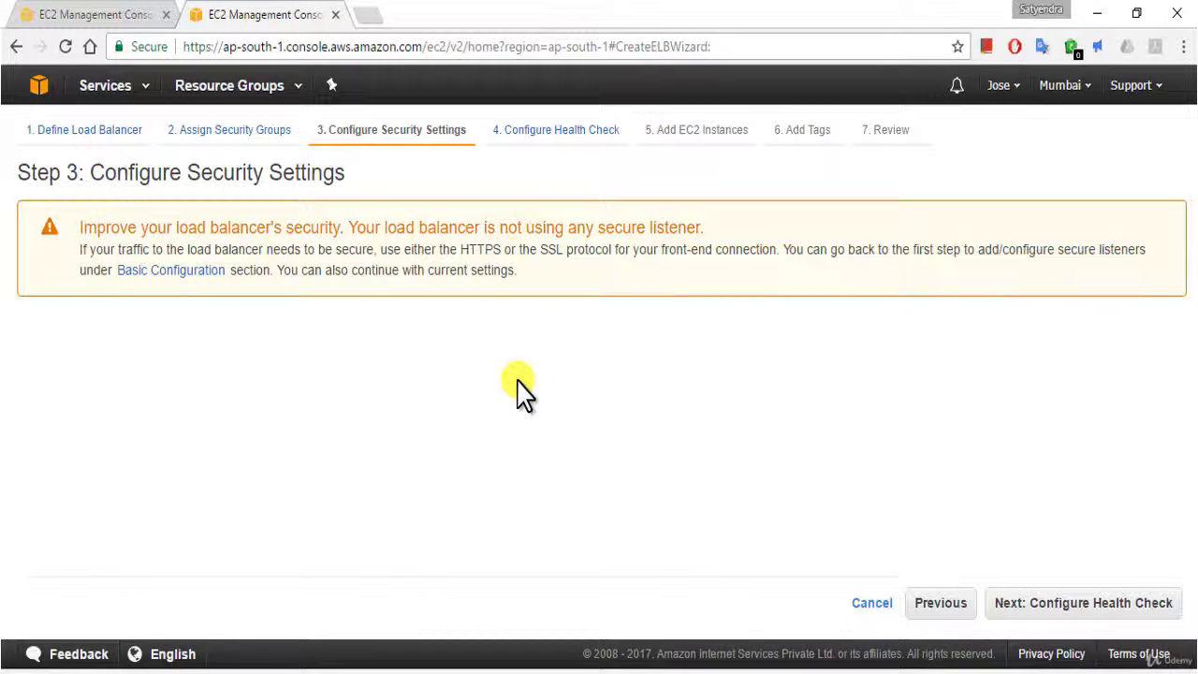
pyautogui.click(1090, 601)
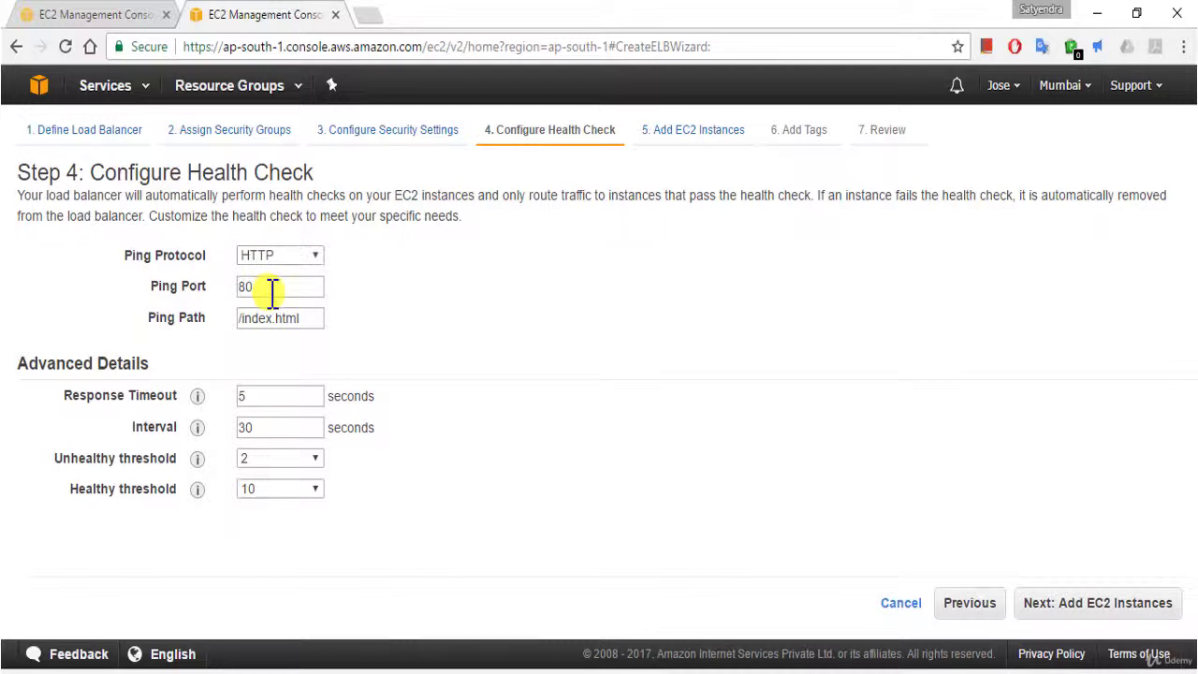
# Step: Replace the health check's ping path with /
pyautogui.click(325, 321)
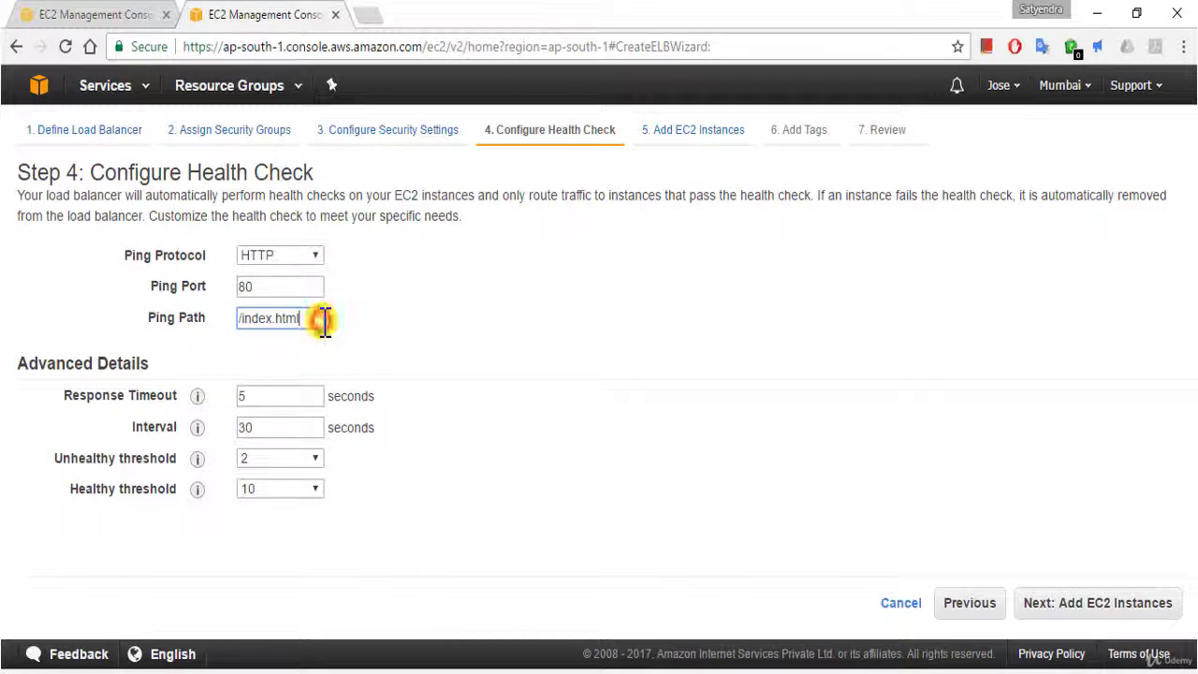
pyautogui.press('BackSpace')
pyautogui.press('BackSpace')
pyautogui.press('BackSpace')
pyautogui.press('BackSpace')
pyautogui.press('BackSpace')
pyautogui.press('BackSpace')
pyautogui.press('BackSpace')
pyautogui.press('BackSpace')
pyautogui.press('BackSpace')
pyautogui.press('BackSpace')
pyautogui.press('BackSpace')
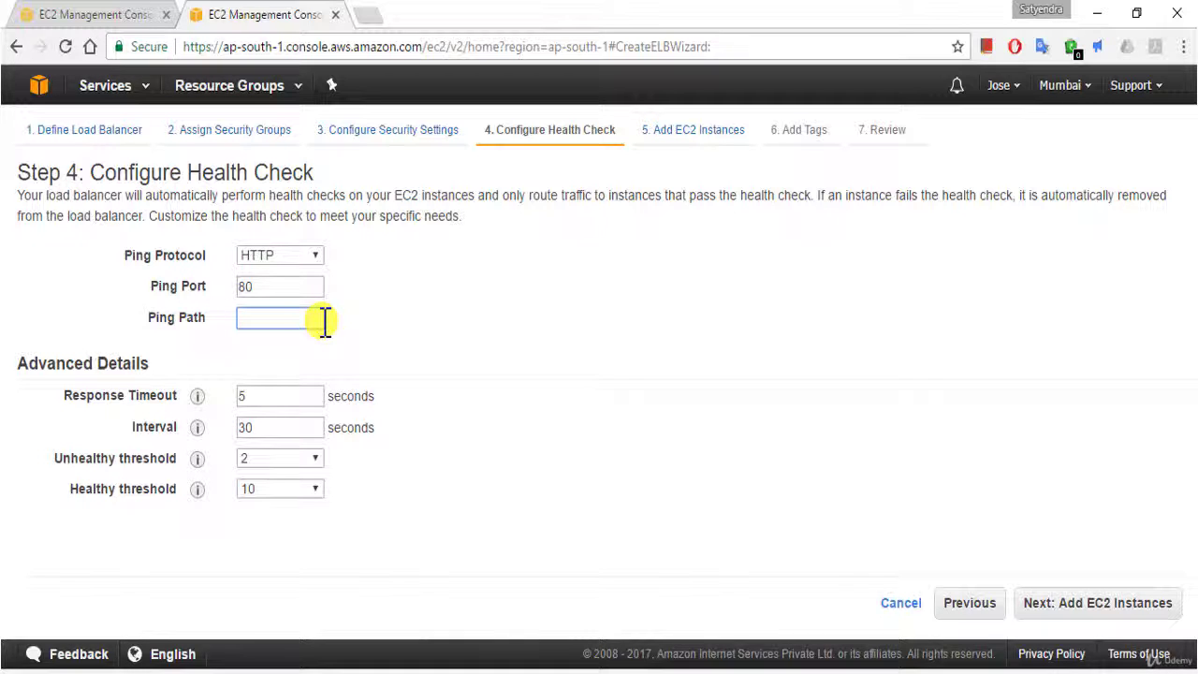
pyautogui.write('/')
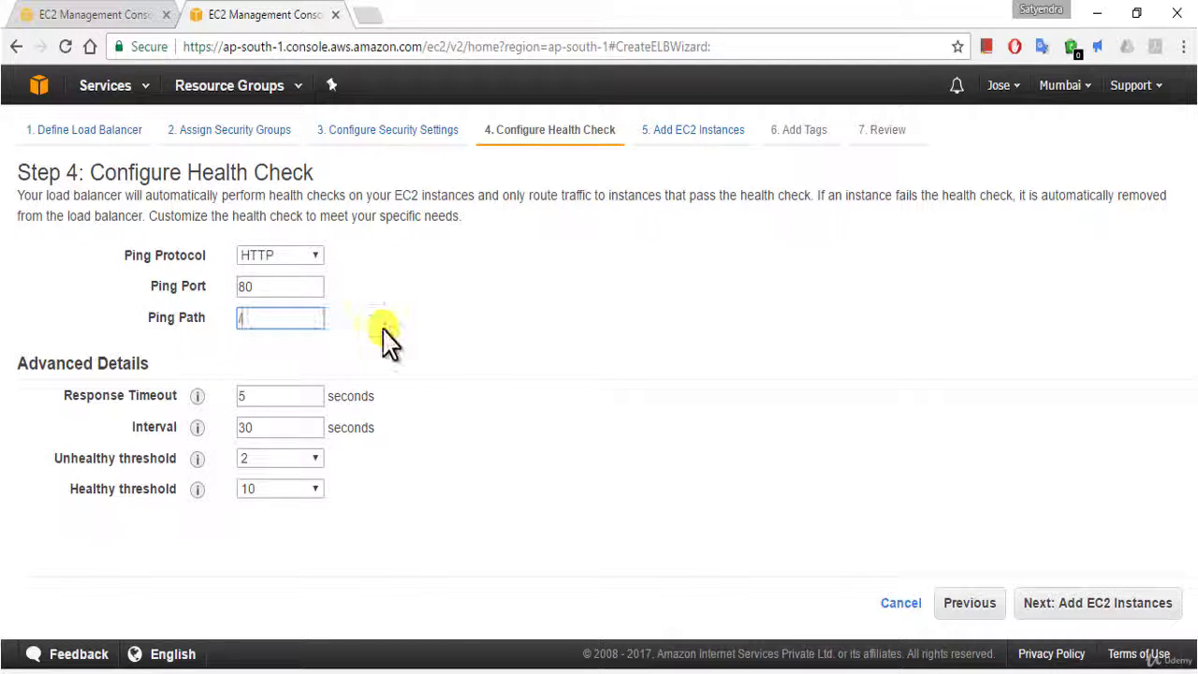
pyautogui.click(422, 348)
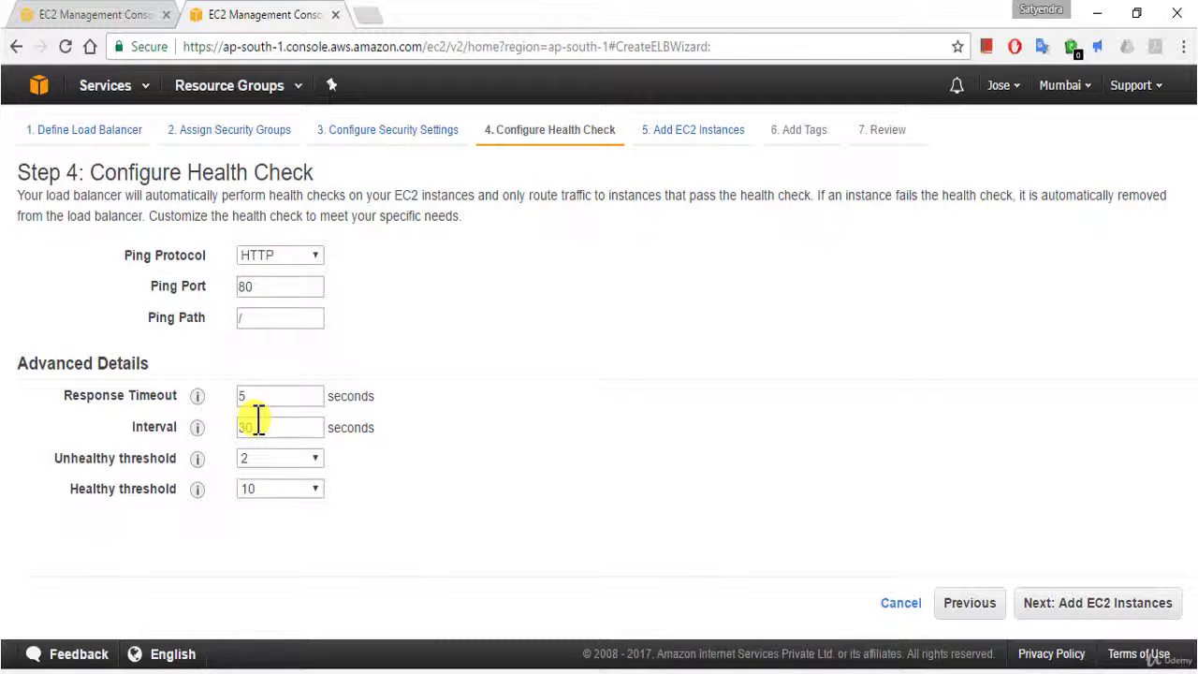
# Step: Set the health check interval to 6 seconds
pyautogui.click(259, 426)
pyautogui.doubleClick(262, 427)
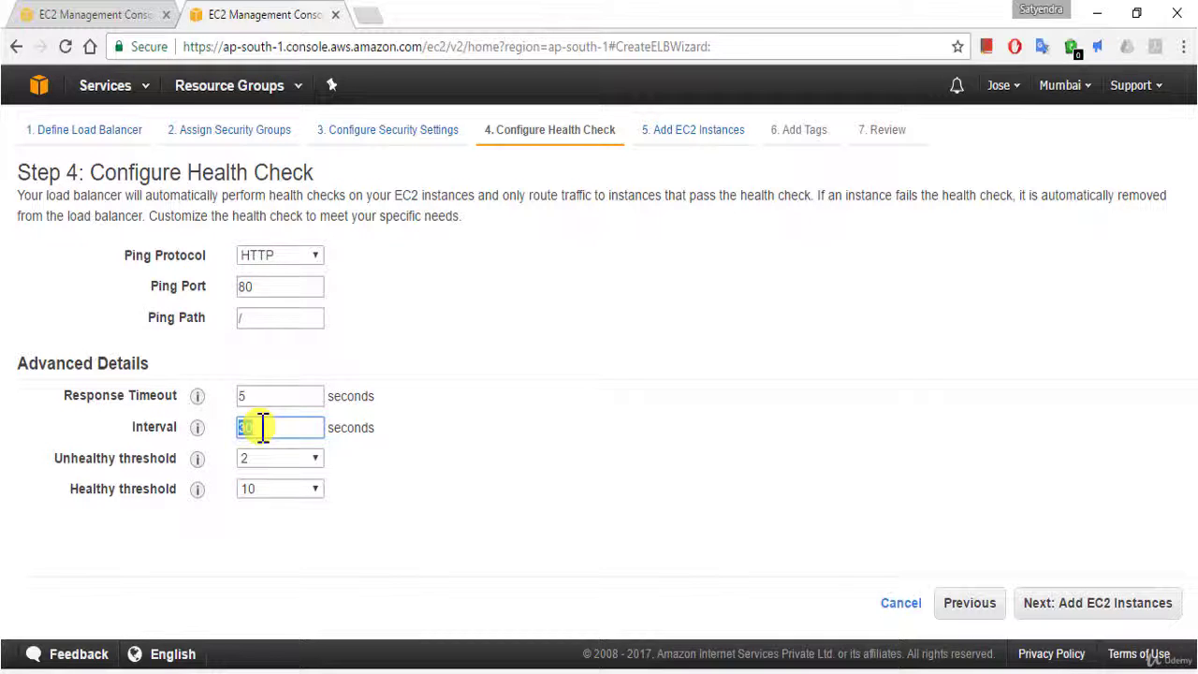
pyautogui.write('6')
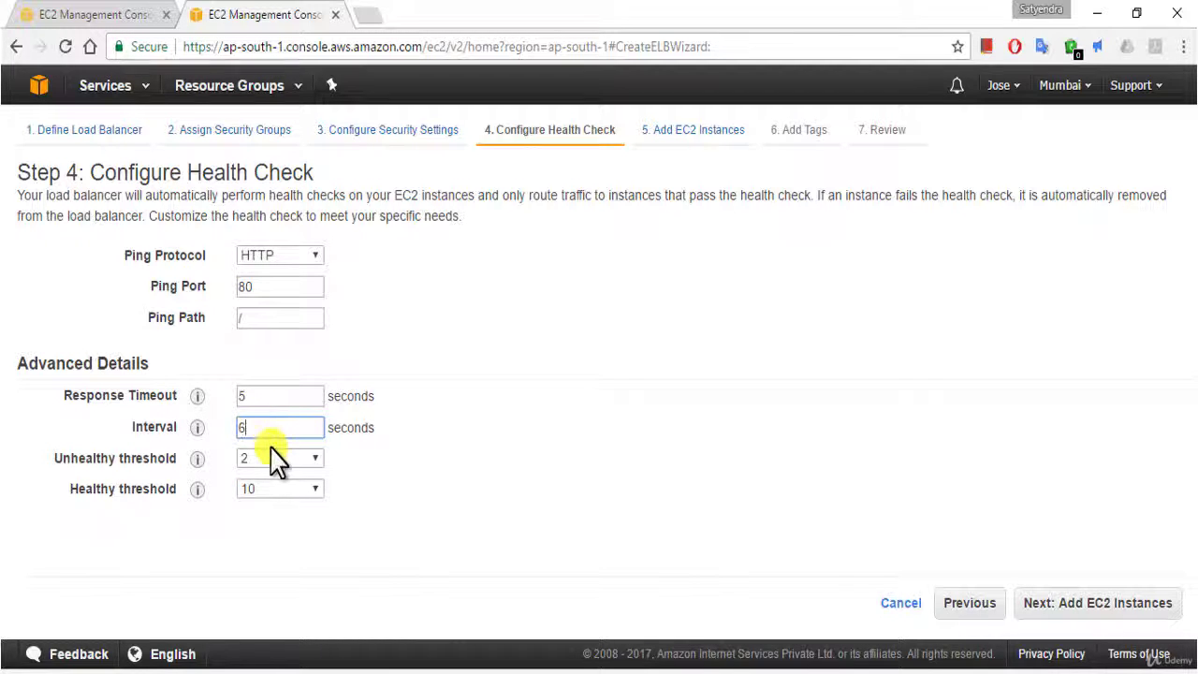
# Step: Set the health check's healthy threshold to 2 and proceed to adding EC2 instances
pyautogui.click(367, 471)
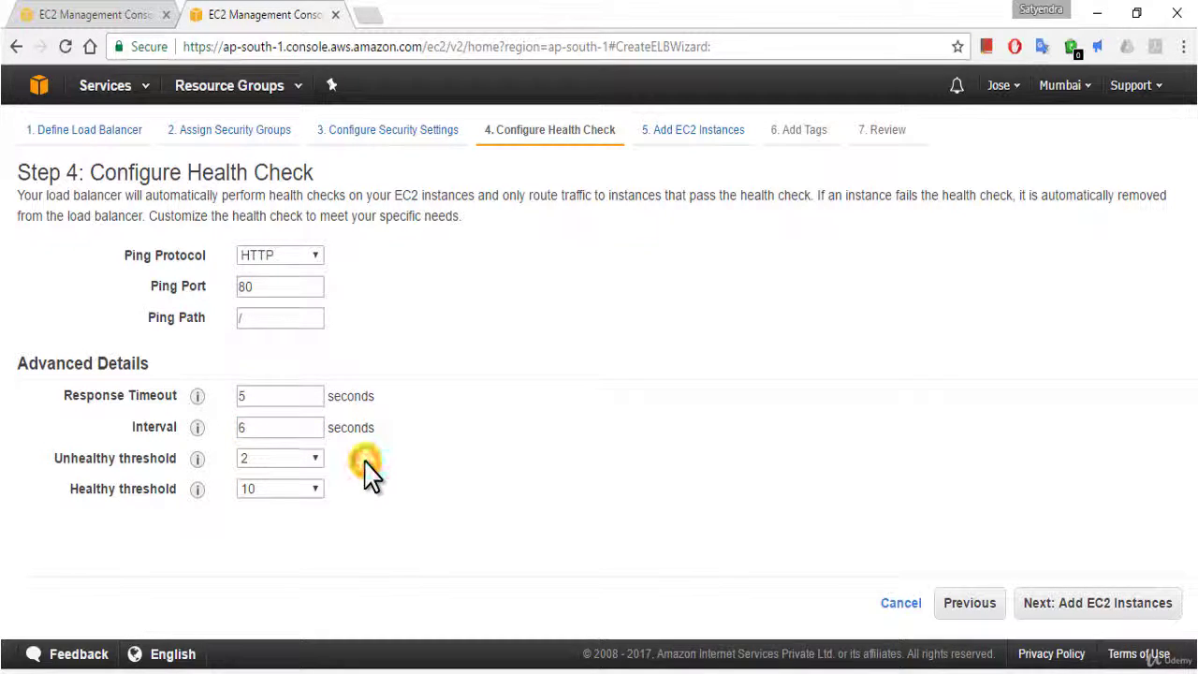
pyautogui.click(314, 471)
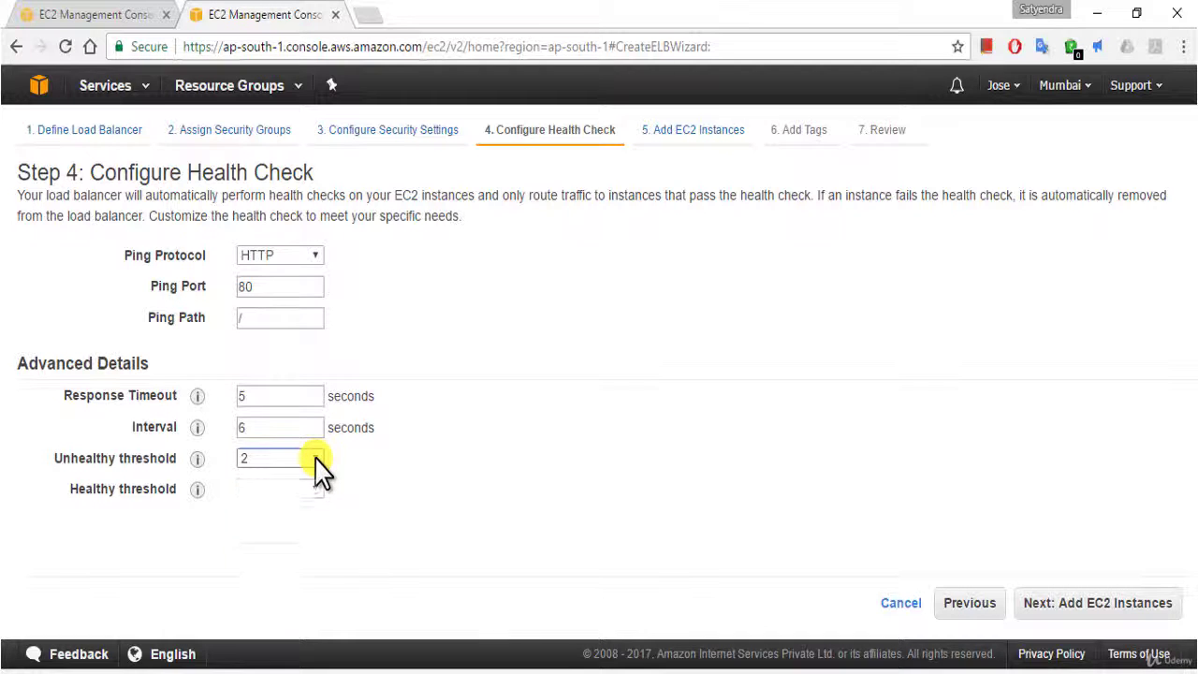
pyautogui.click(371, 483)
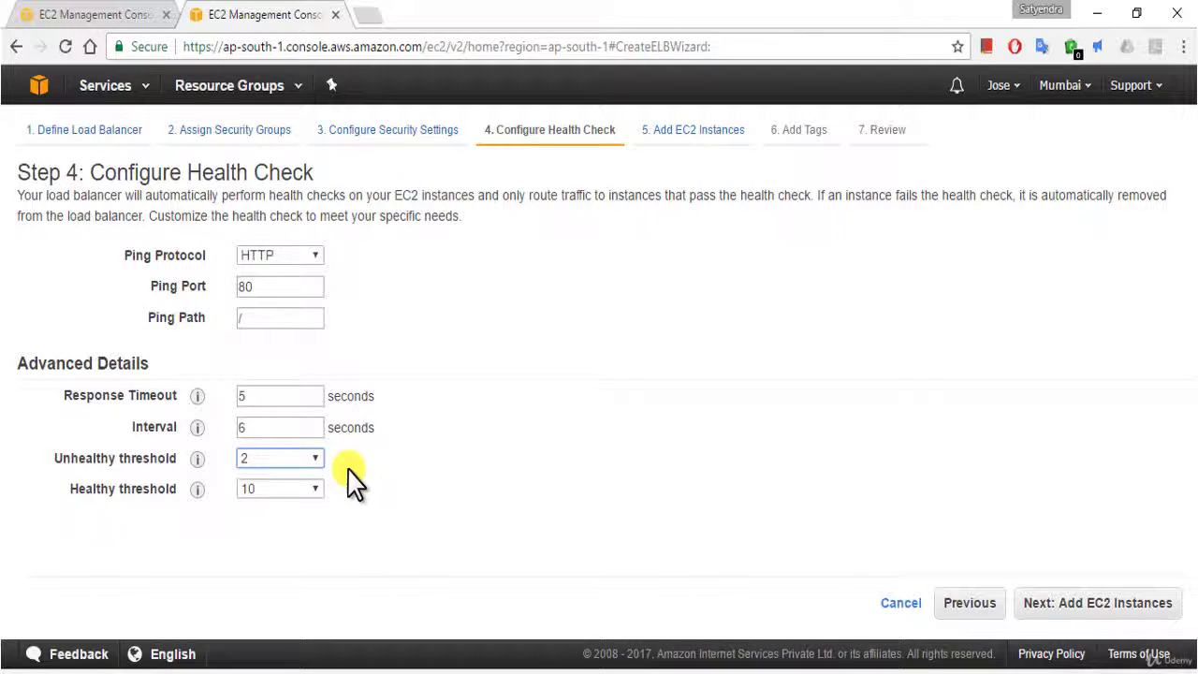
pyautogui.click(290, 488)
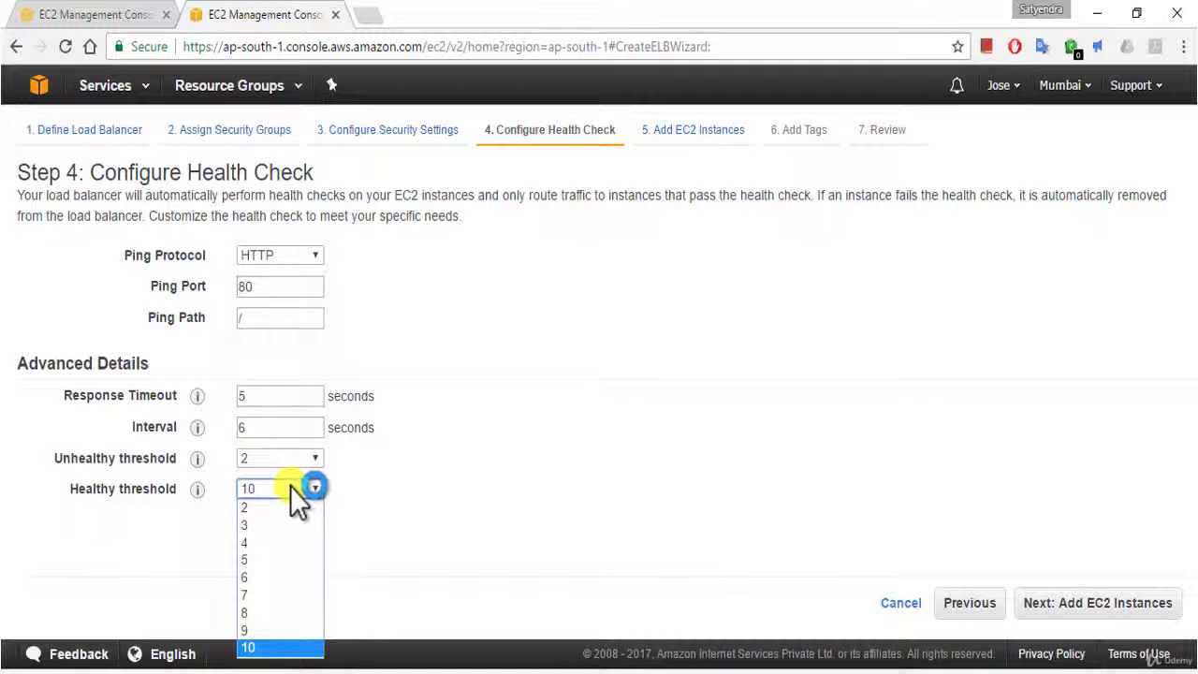
pyautogui.click(291, 507)
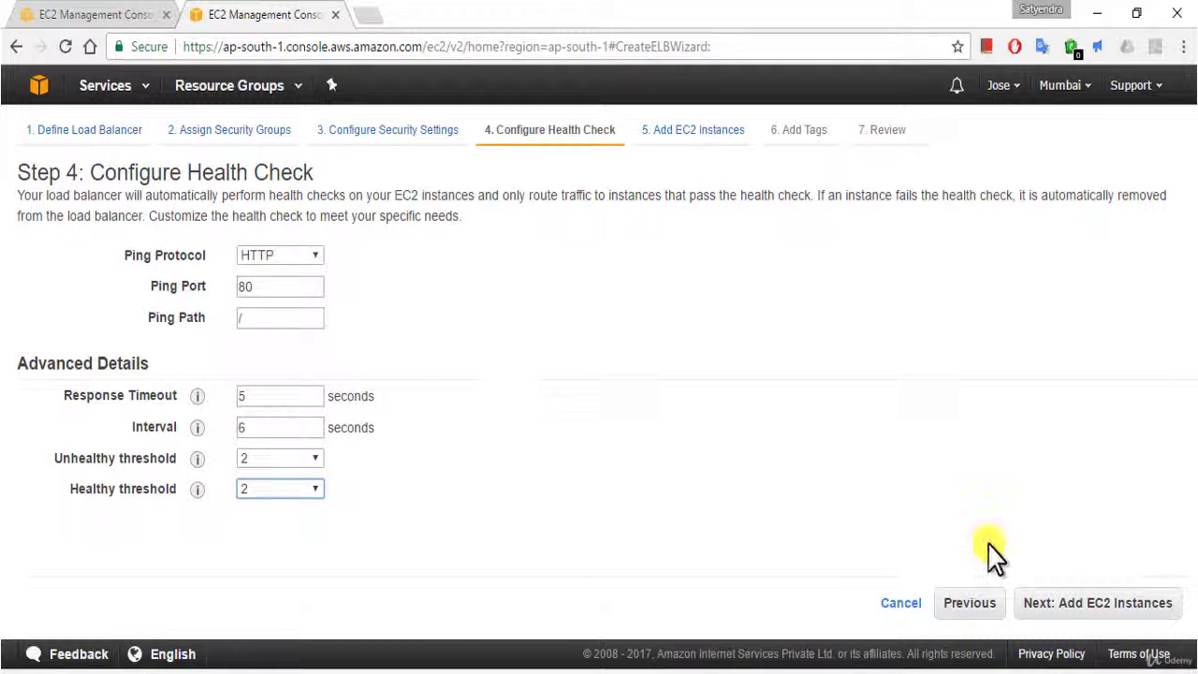
pyautogui.click(1132, 605)
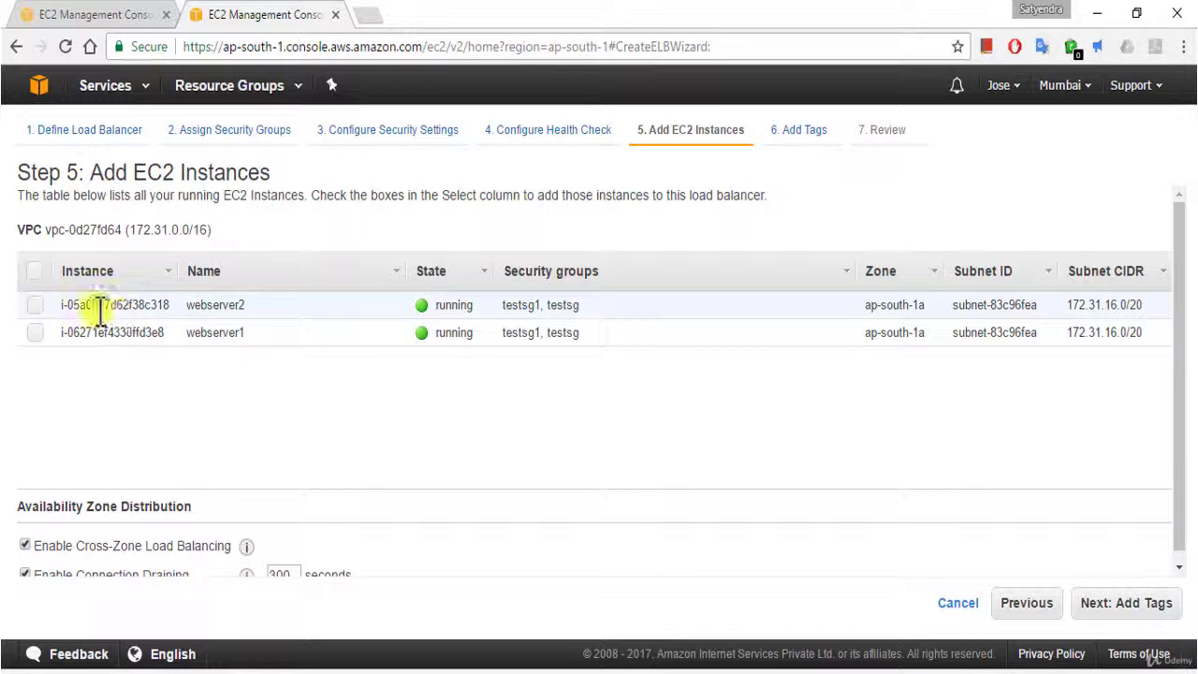
# Step: Add the webserver2 and webserver1 instances to the load balancer and proceed to the tags
pyautogui.click(36, 305)
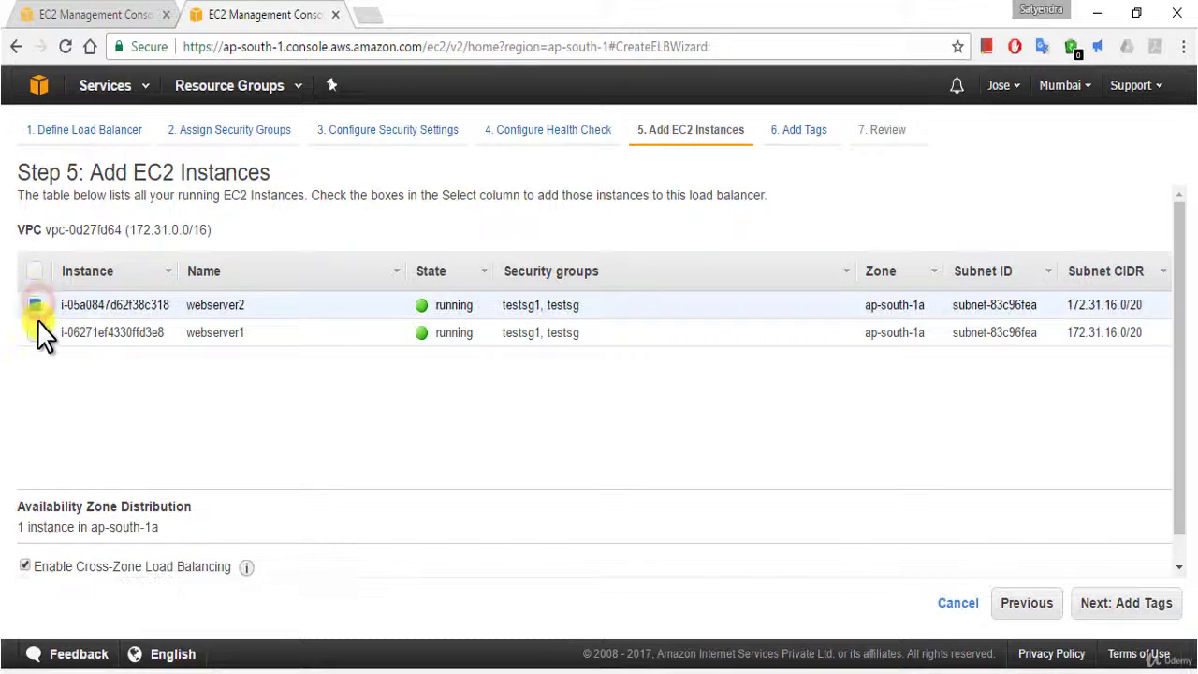
pyautogui.click(35, 333)
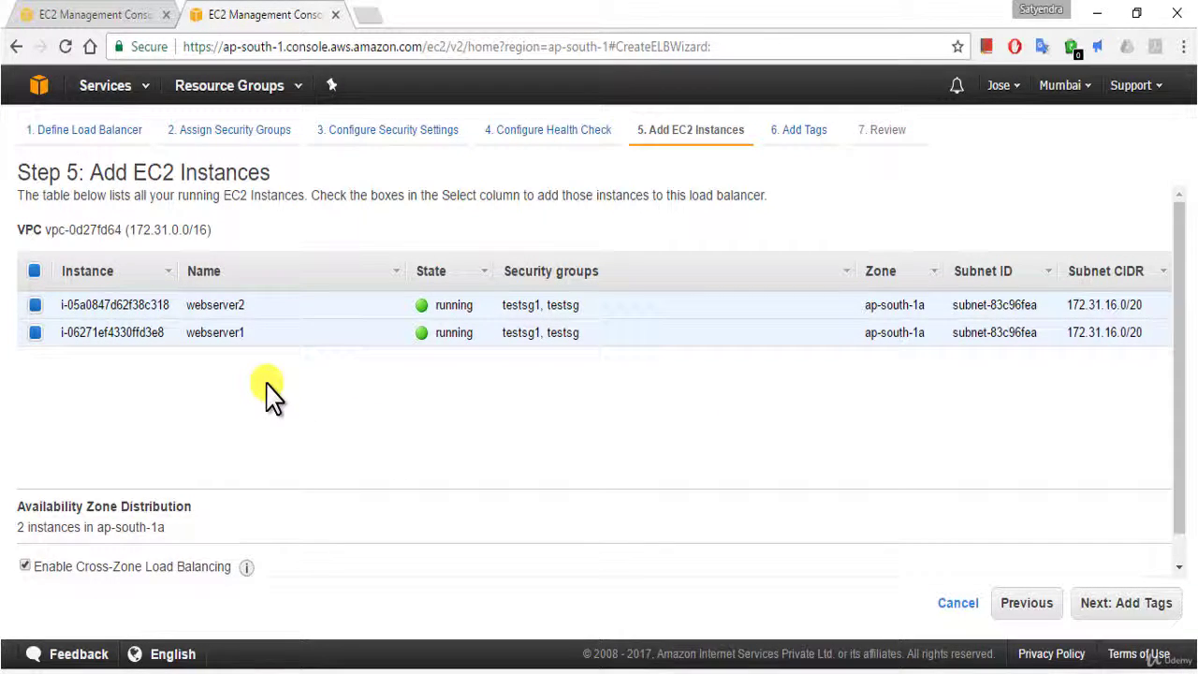
pyautogui.moveTo(1179, 505); pyautogui.dragTo(1182, 541)
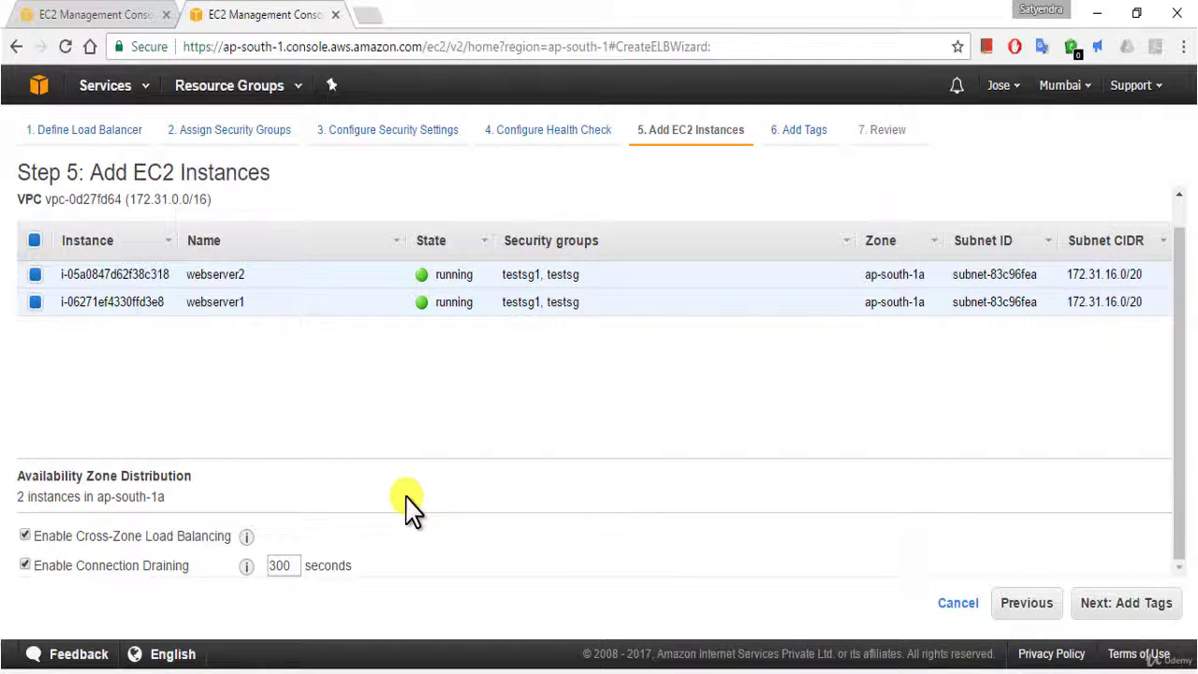
pyautogui.click(1140, 606)
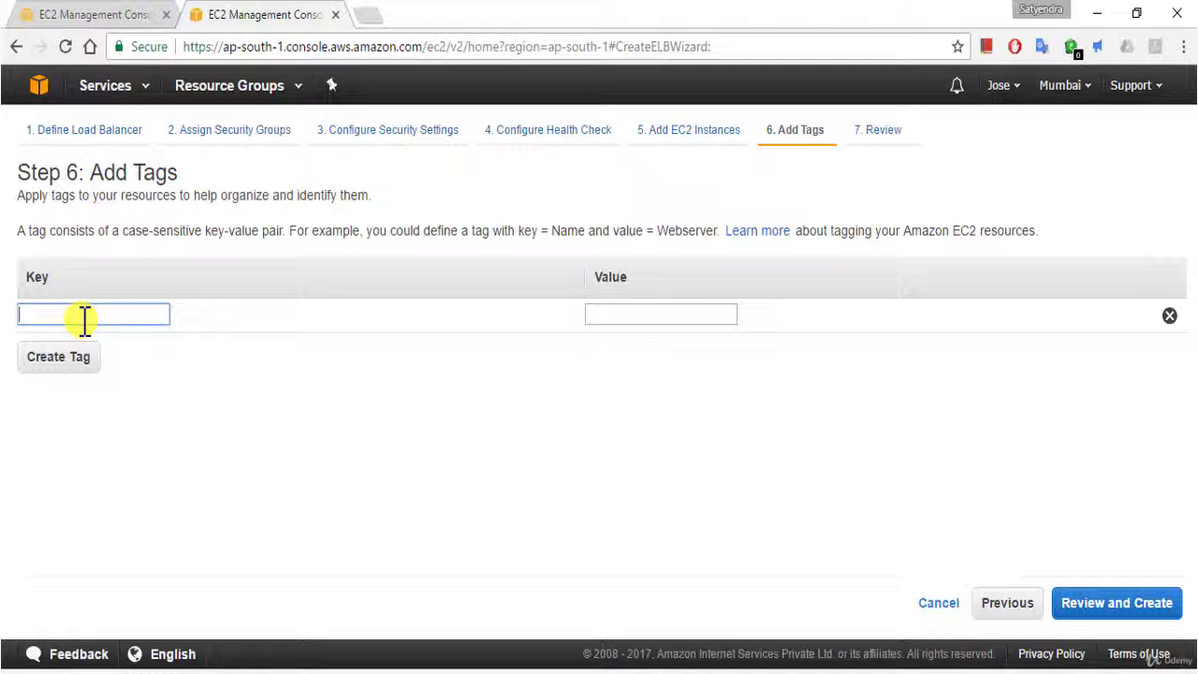
# Step: Add a tag with key Name and value Webserver, and proceed to the review
pyautogui.write('Name')
pyautogui.click(646, 312)
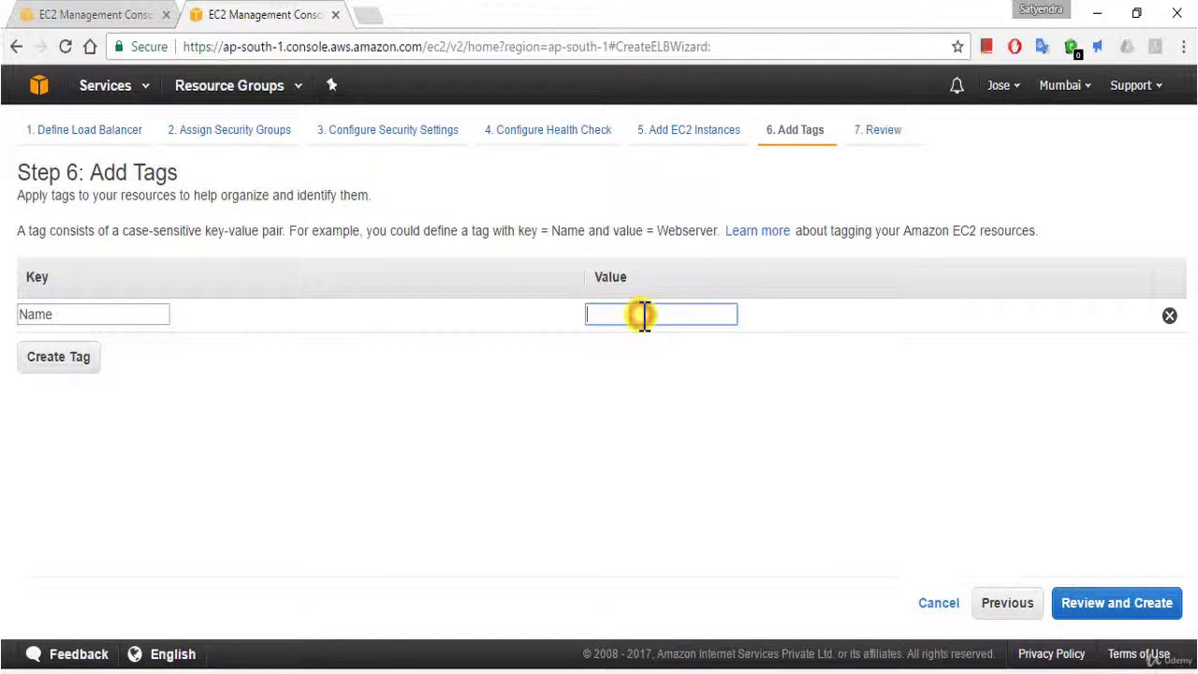
pyautogui.write('Webserver')
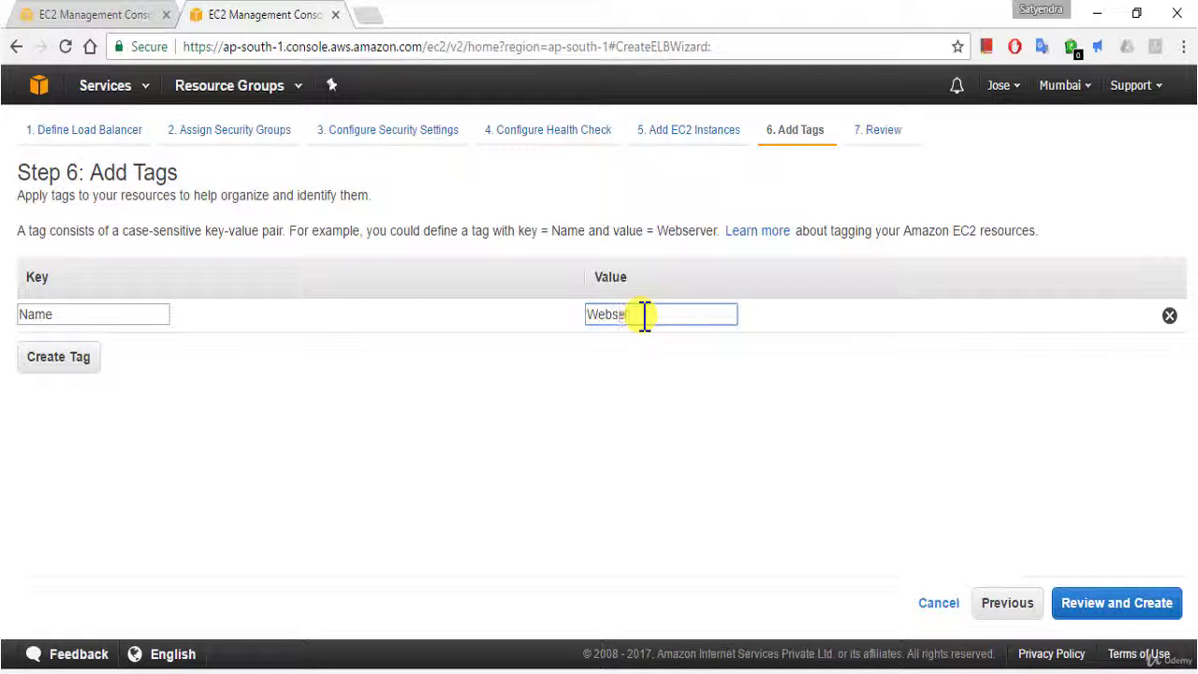
pyautogui.click(1118, 601)
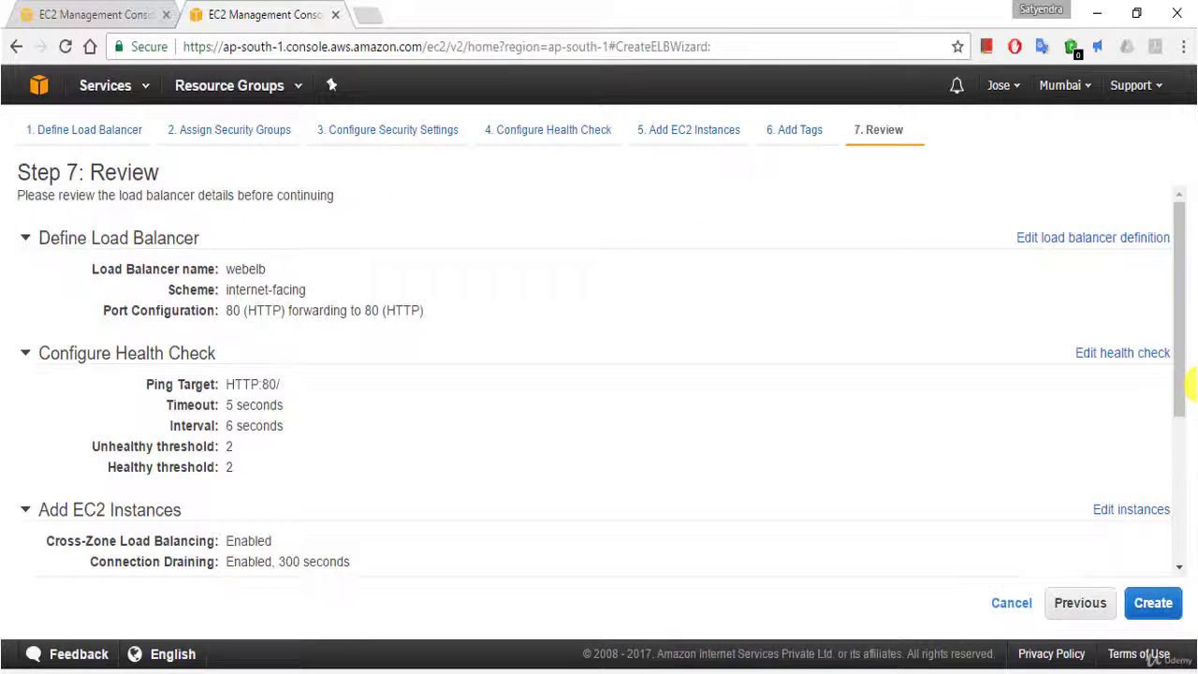
# Step: Review the load balancer's settings down to its tags and create it
pyautogui.moveTo(1179, 359); pyautogui.dragTo(1183, 510)
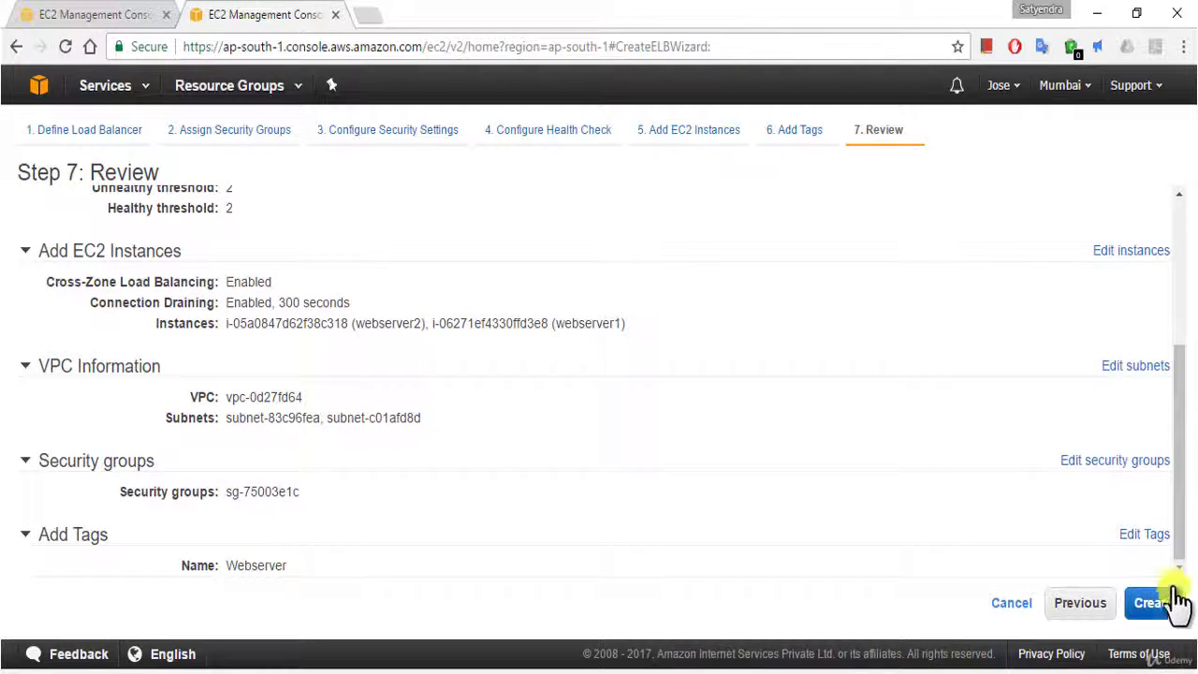
pyautogui.moveTo(1181, 513)
pyautogui.mouseDown()
pyautogui.moveTo(1183, 356)
pyautogui.moveTo(1191, 572)
pyautogui.mouseUp()
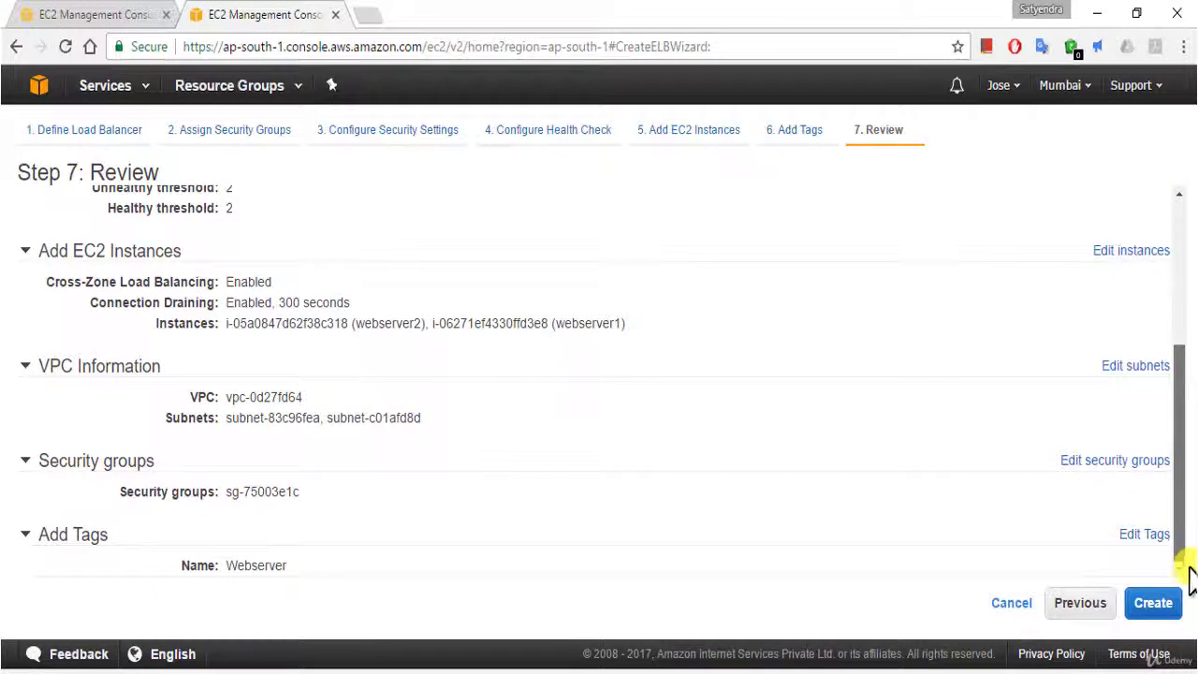
pyautogui.click(1157, 604)
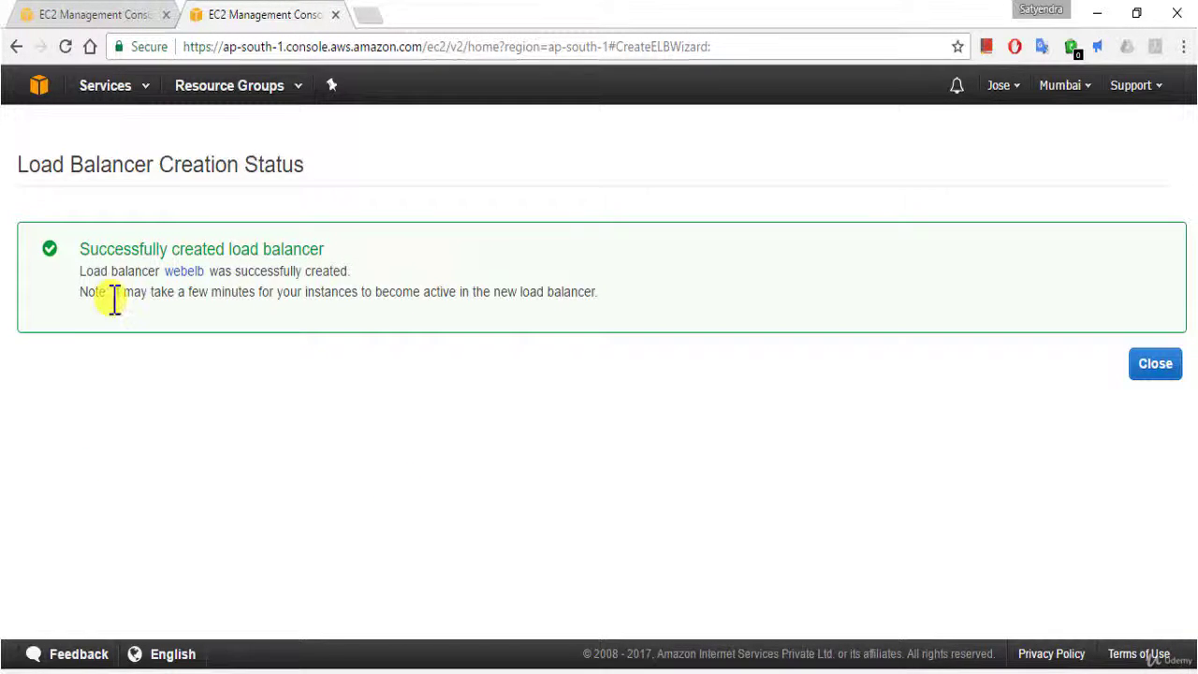
# Step: Open the new webelb load balancer's details and check the service status of its registered instances
pyautogui.click(180, 272)
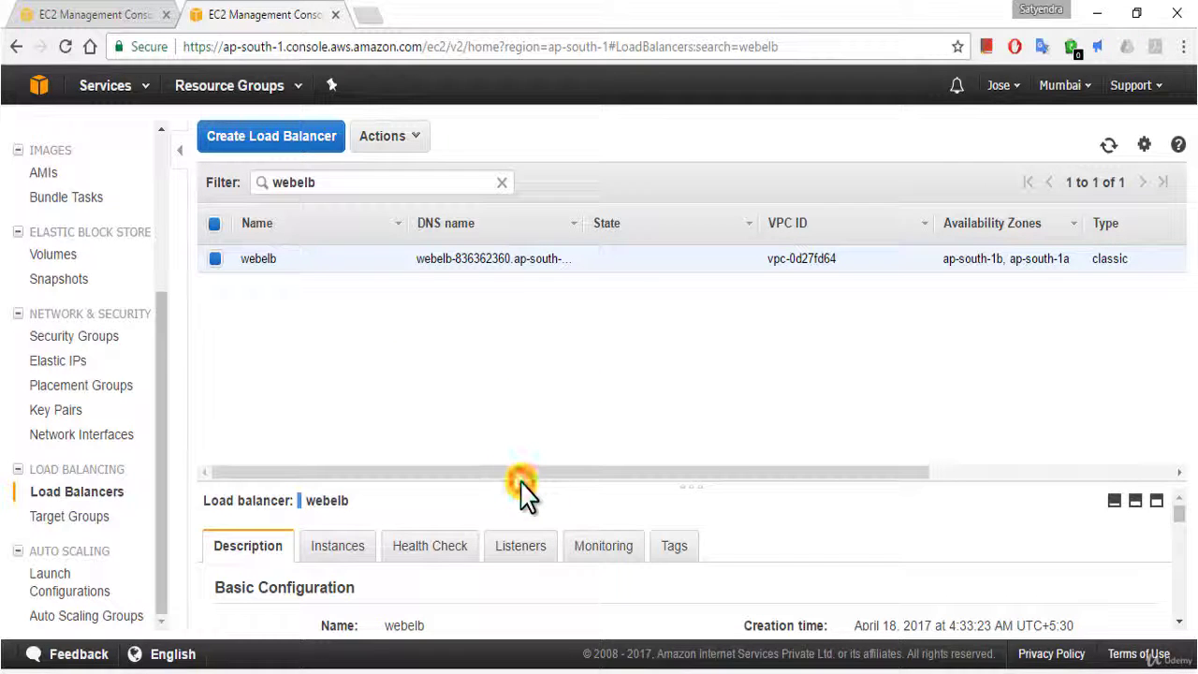
pyautogui.moveTo(524, 491); pyautogui.dragTo(499, 295)
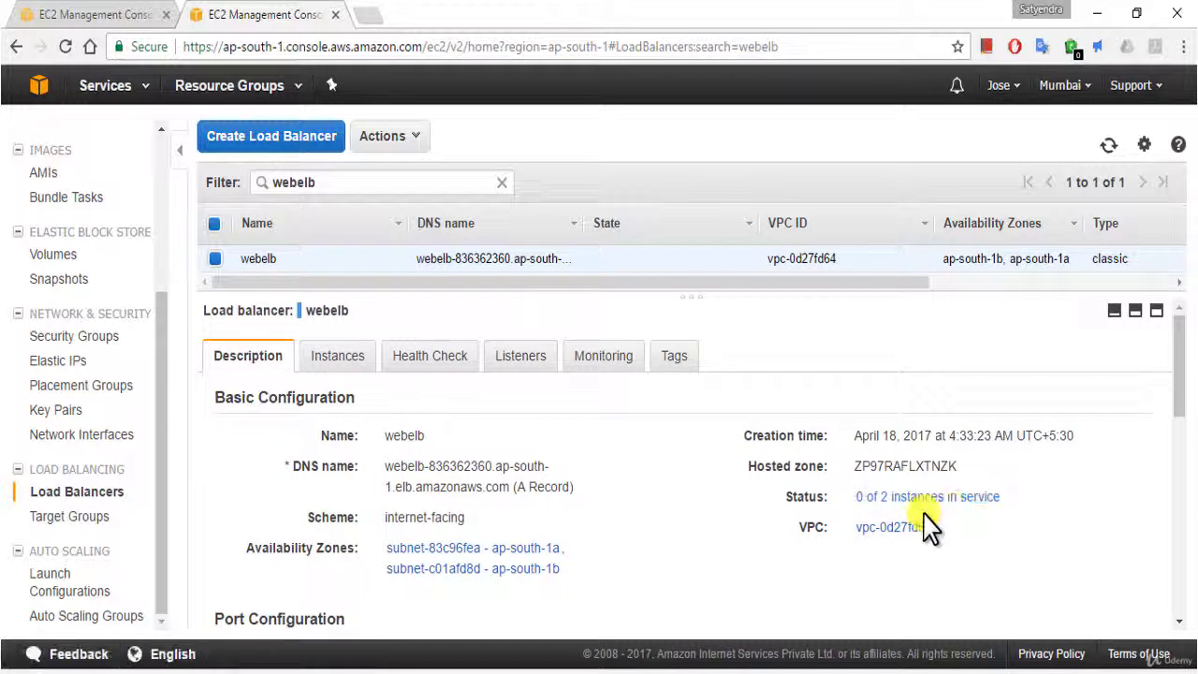
pyautogui.click(348, 367)
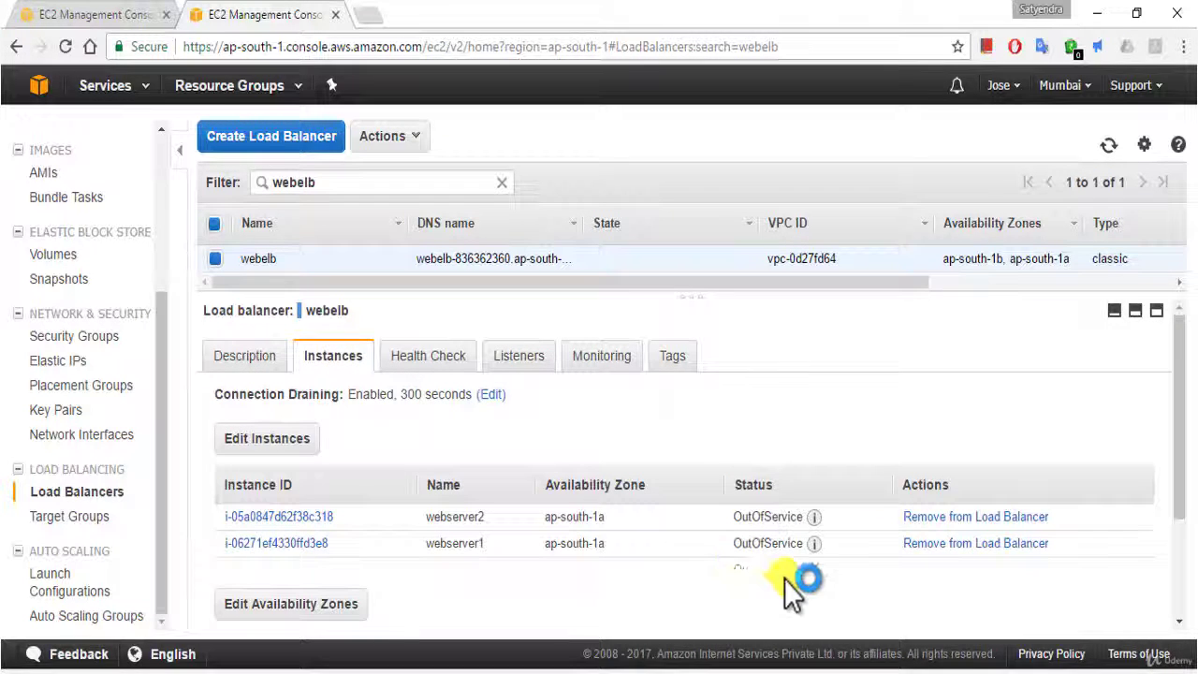
pyautogui.click(600, 364)
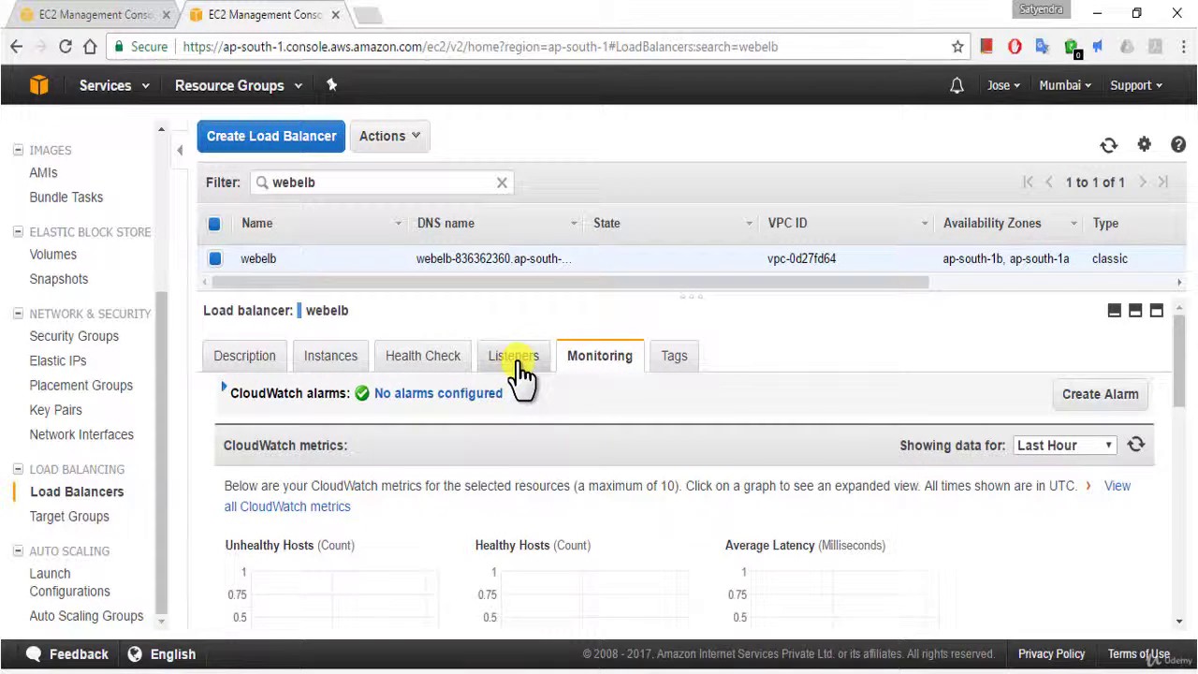
pyautogui.click(522, 372)
pyautogui.click(334, 371)
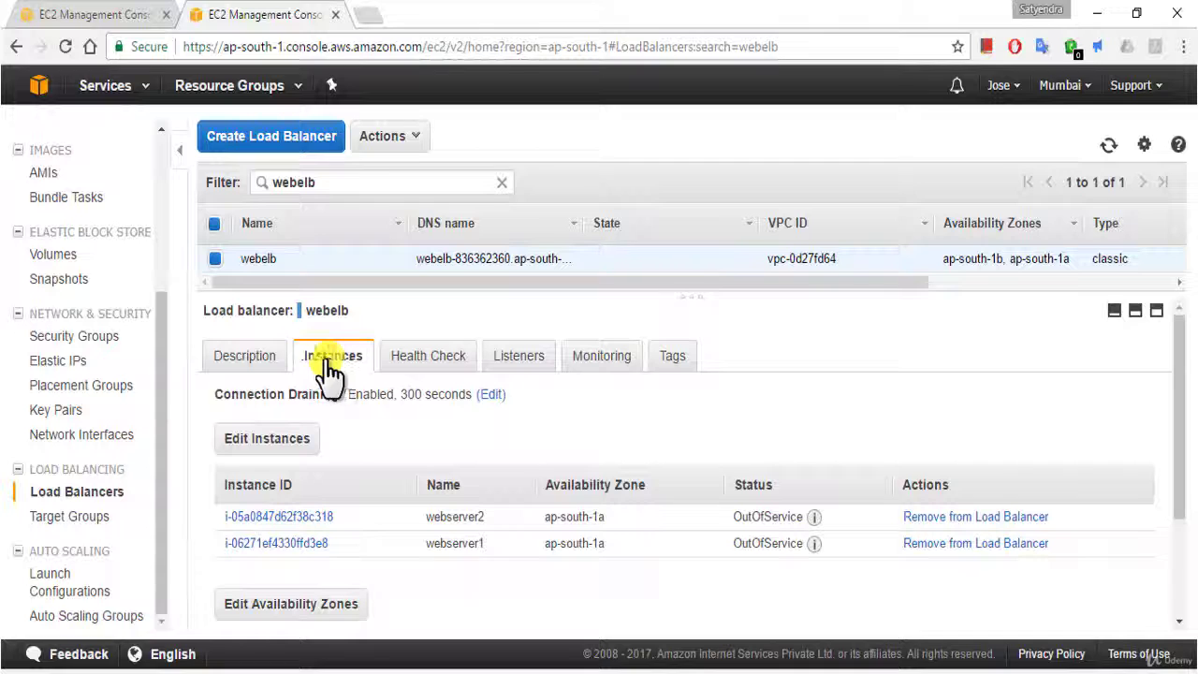
pyautogui.click(254, 363)
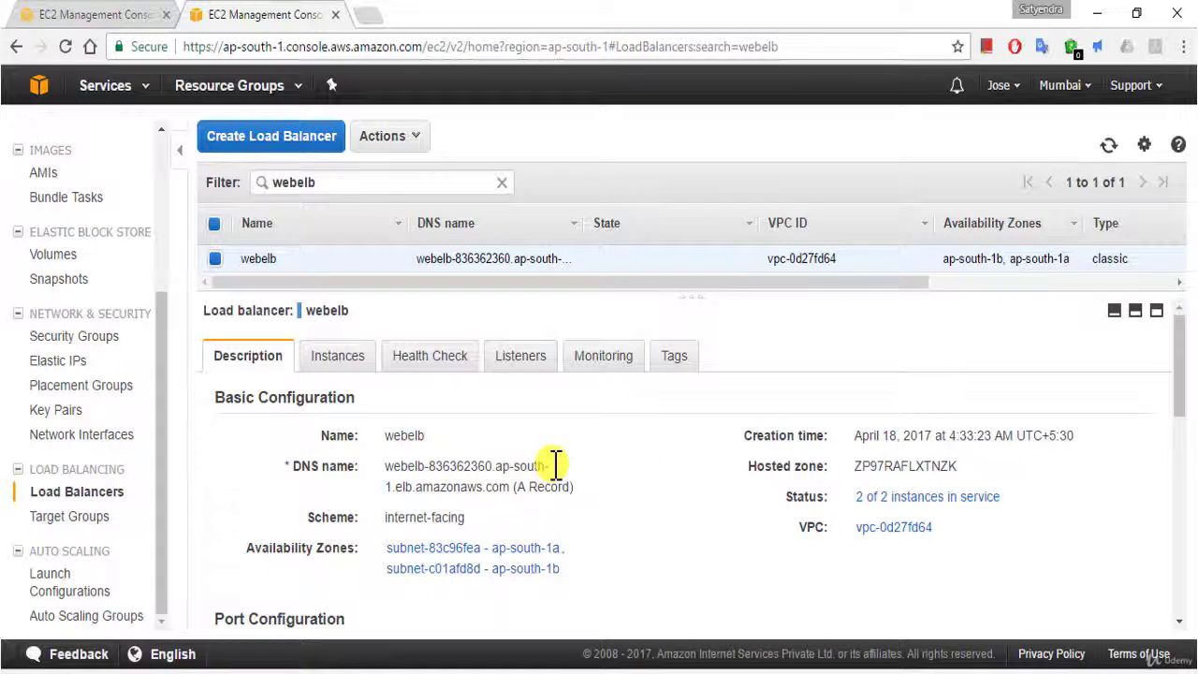
pyautogui.click(339, 361)
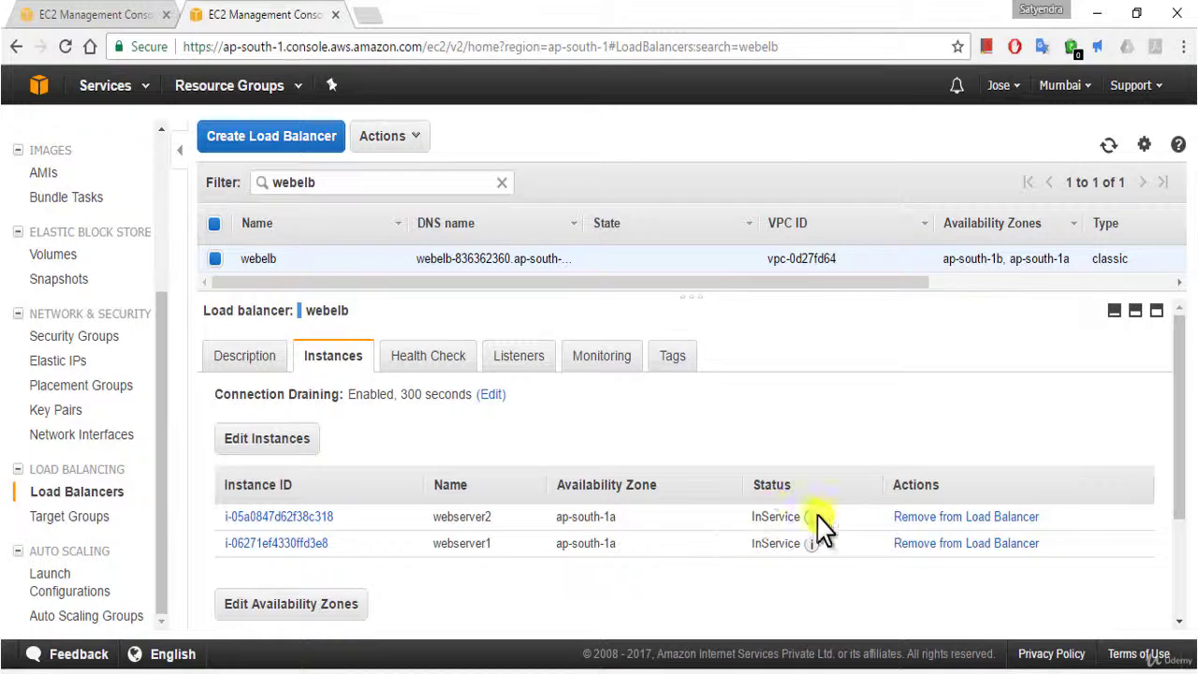
# Step: Examine webelb's health check, listeners and monitoring metrics, and return to its description
pyautogui.click(438, 363)
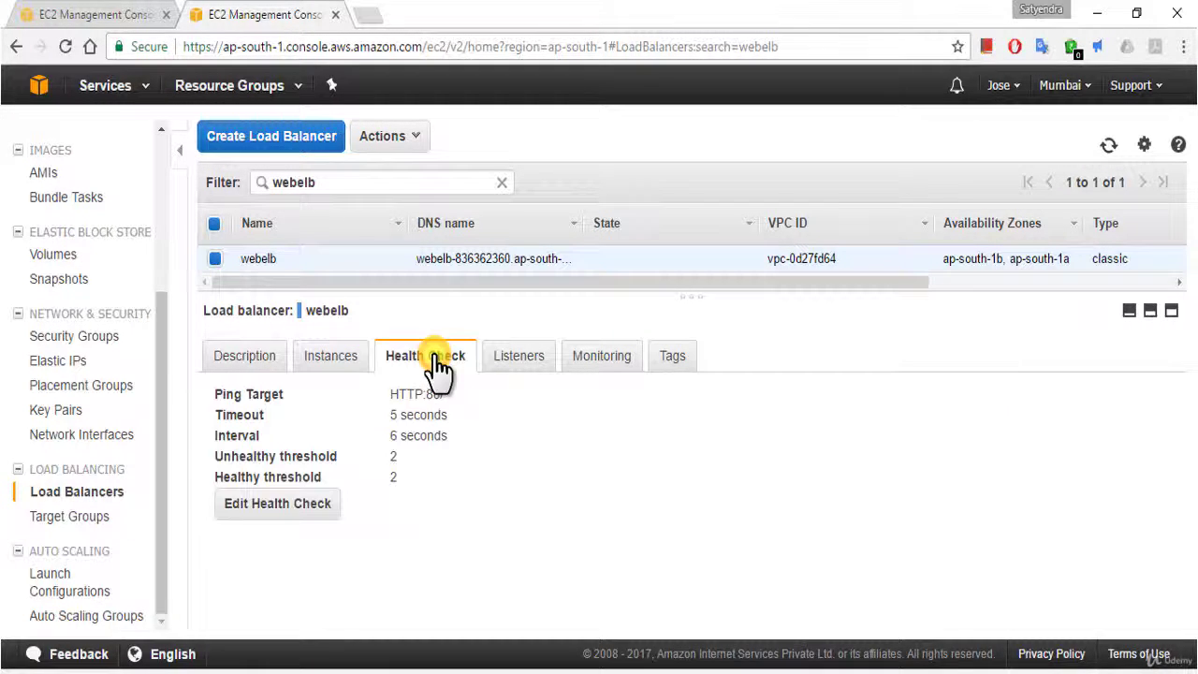
pyautogui.click(521, 359)
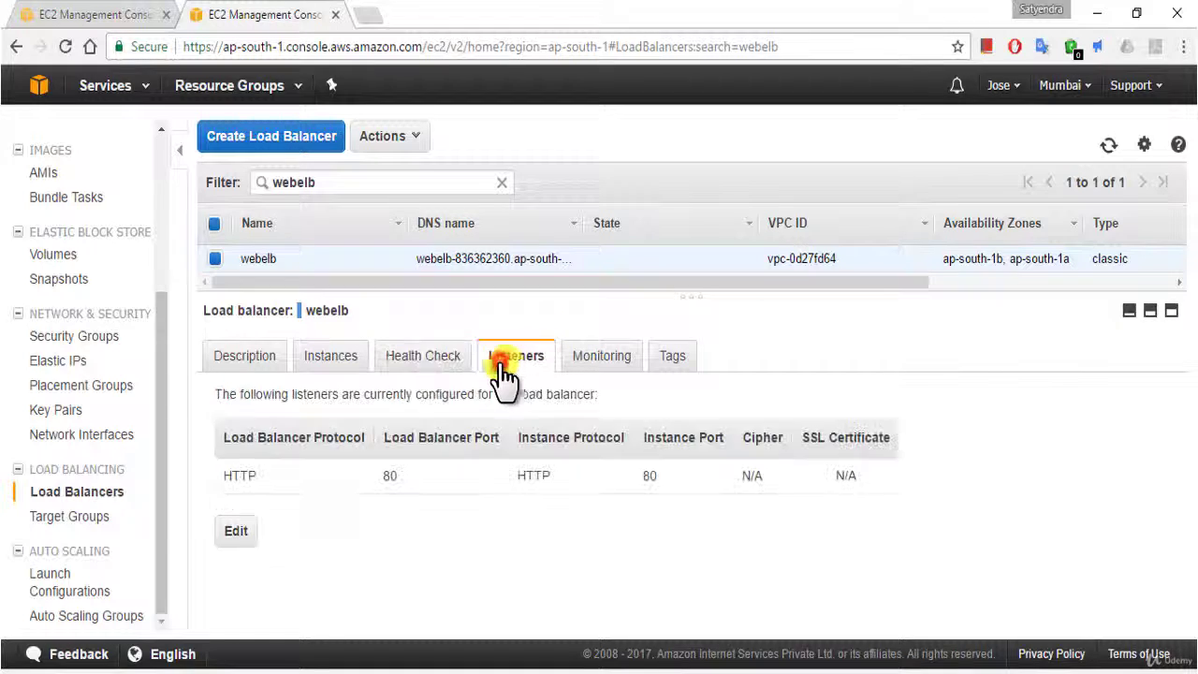
pyautogui.click(602, 363)
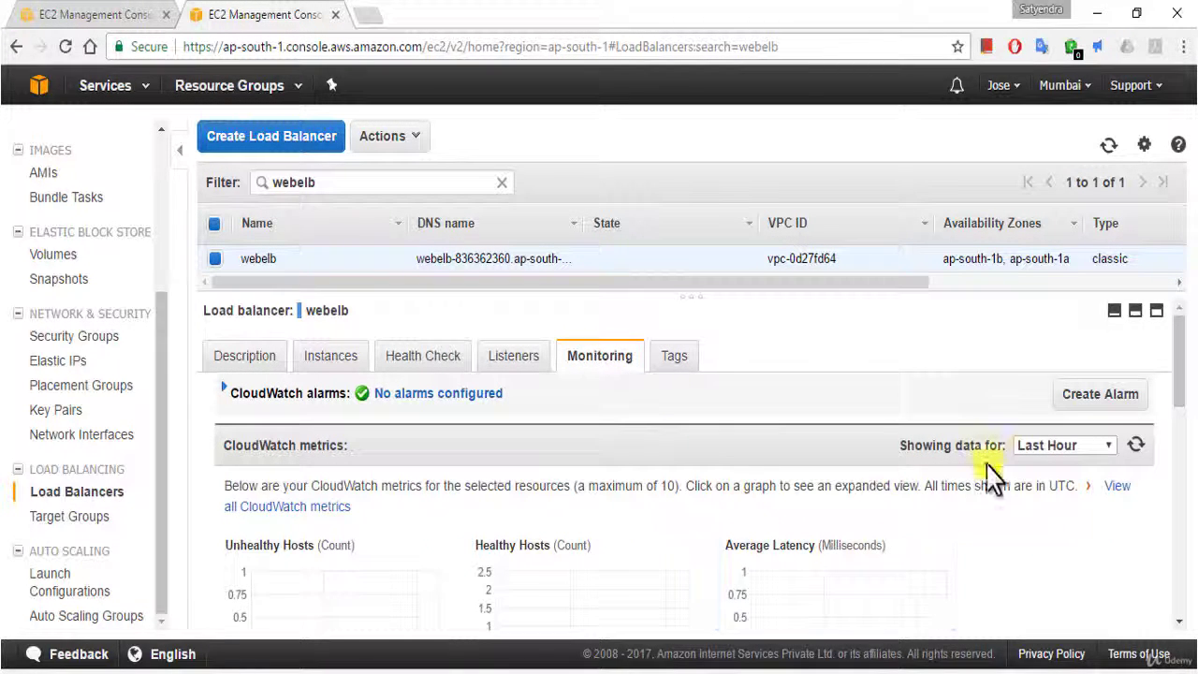
pyautogui.moveTo(1177, 367)
pyautogui.mouseDown()
pyautogui.moveTo(1180, 573)
pyautogui.moveTo(1180, 346)
pyautogui.mouseUp()
pyautogui.click(514, 356)
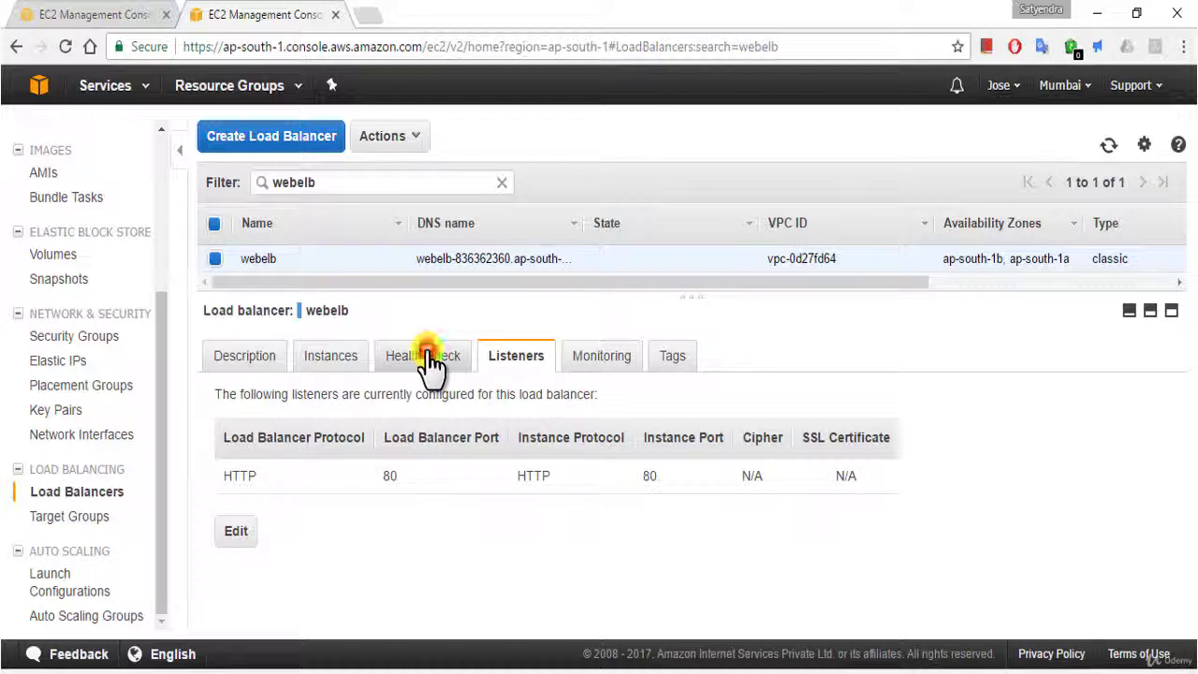
pyautogui.click(430, 365)
pyautogui.click(243, 361)
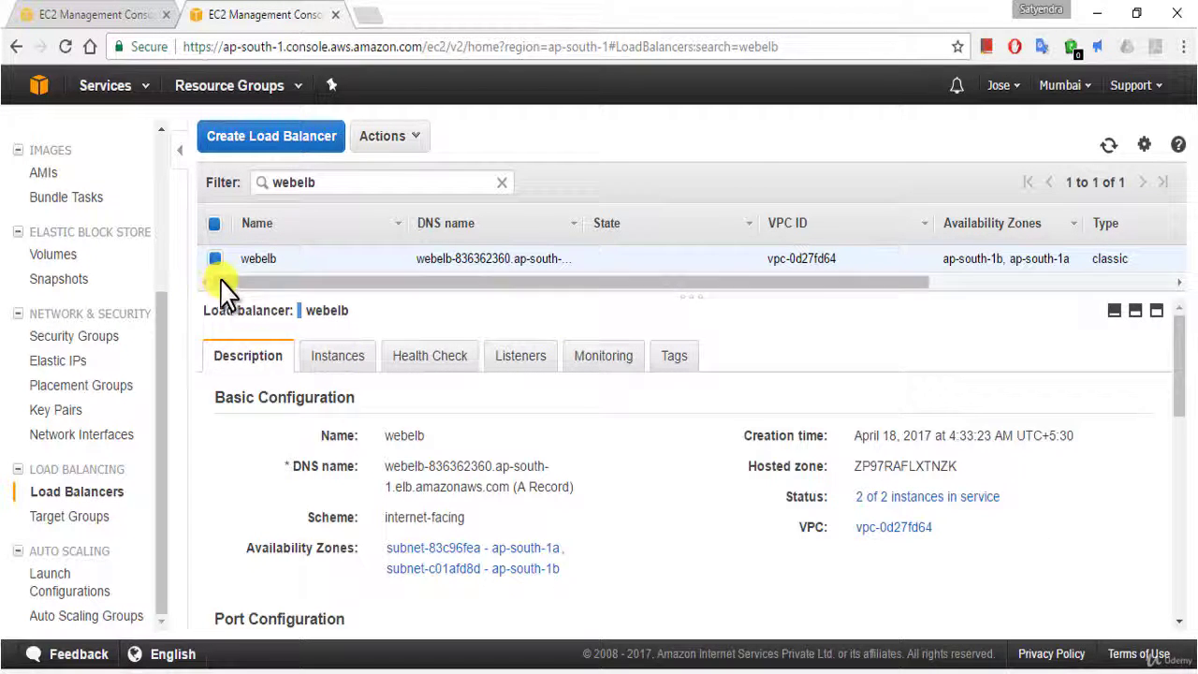
pyautogui.moveTo(321, 303); pyautogui.dragTo(321, 352)
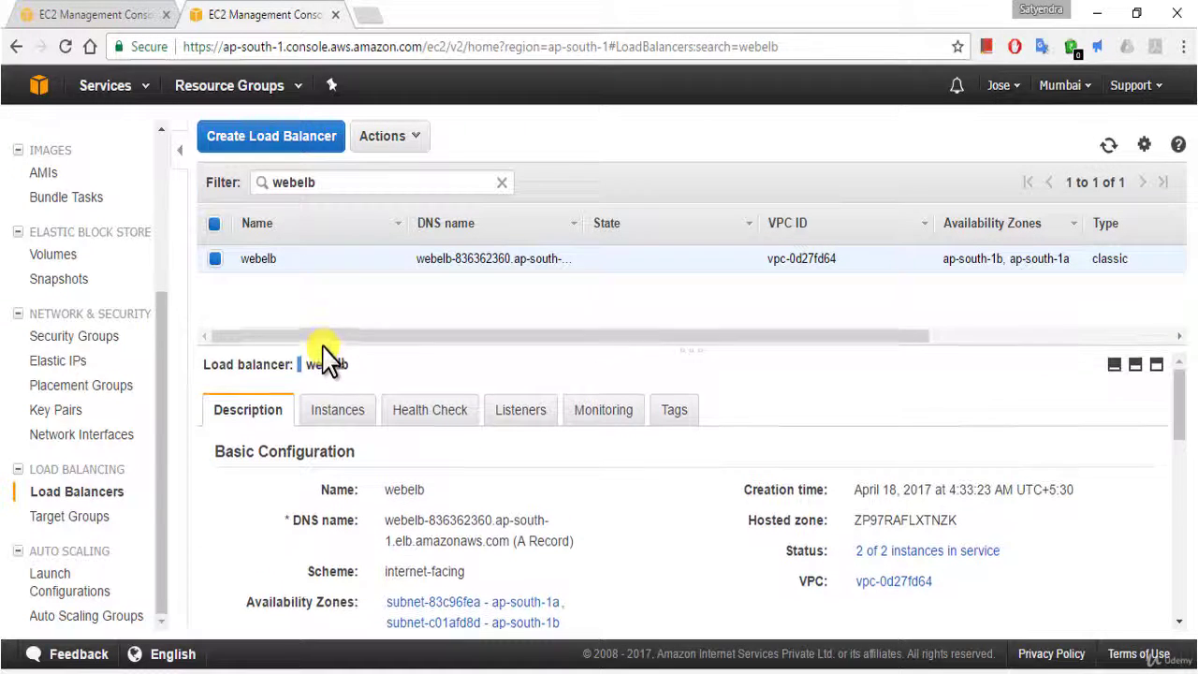
# Step: In the other EC2 console tab, find the webserver2 instance and open its public DNS address in a new browser tab
pyautogui.click(107, 14)
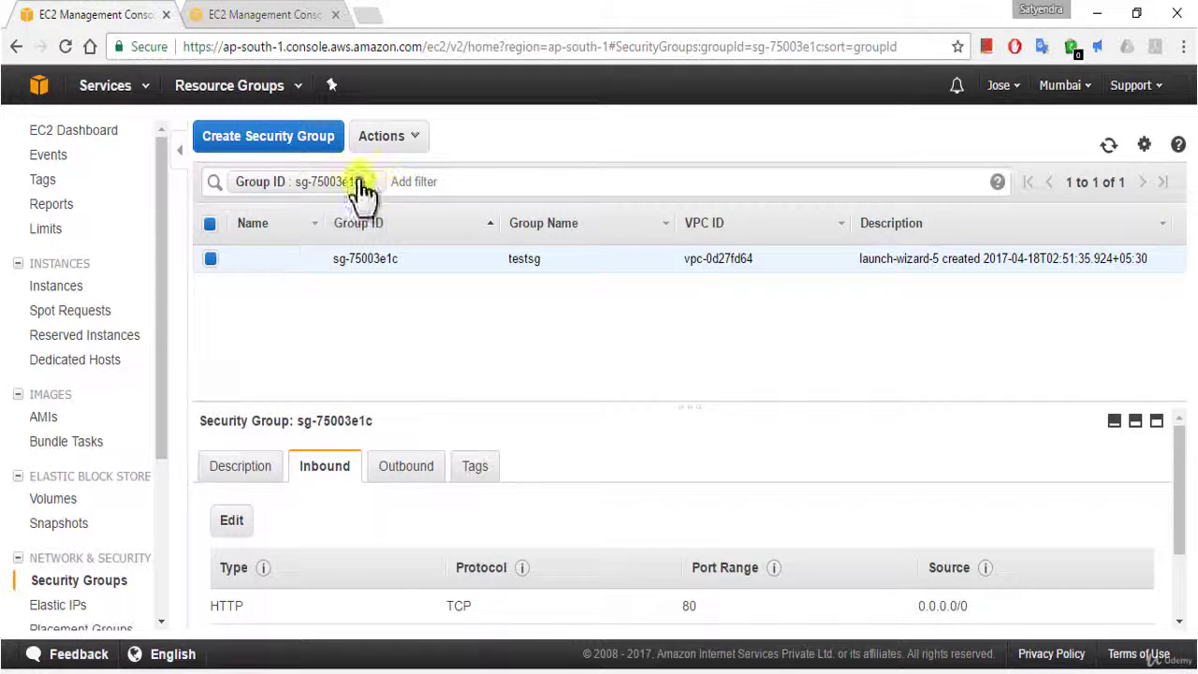
pyautogui.click(52, 286)
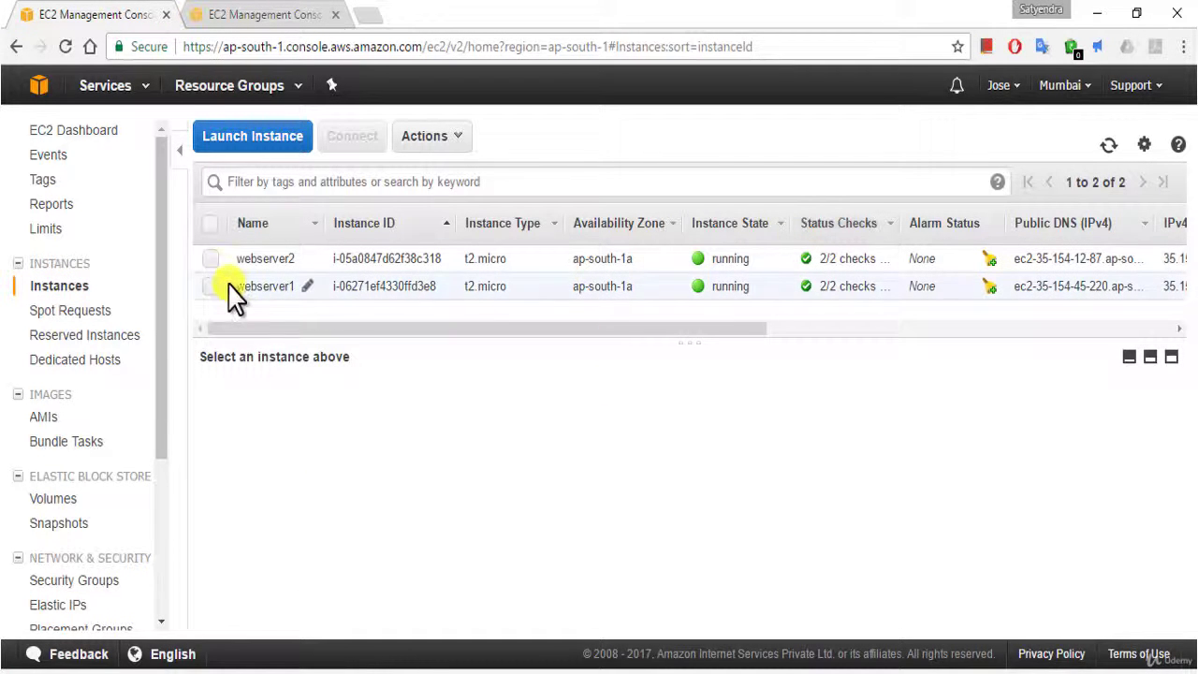
pyautogui.click(212, 260)
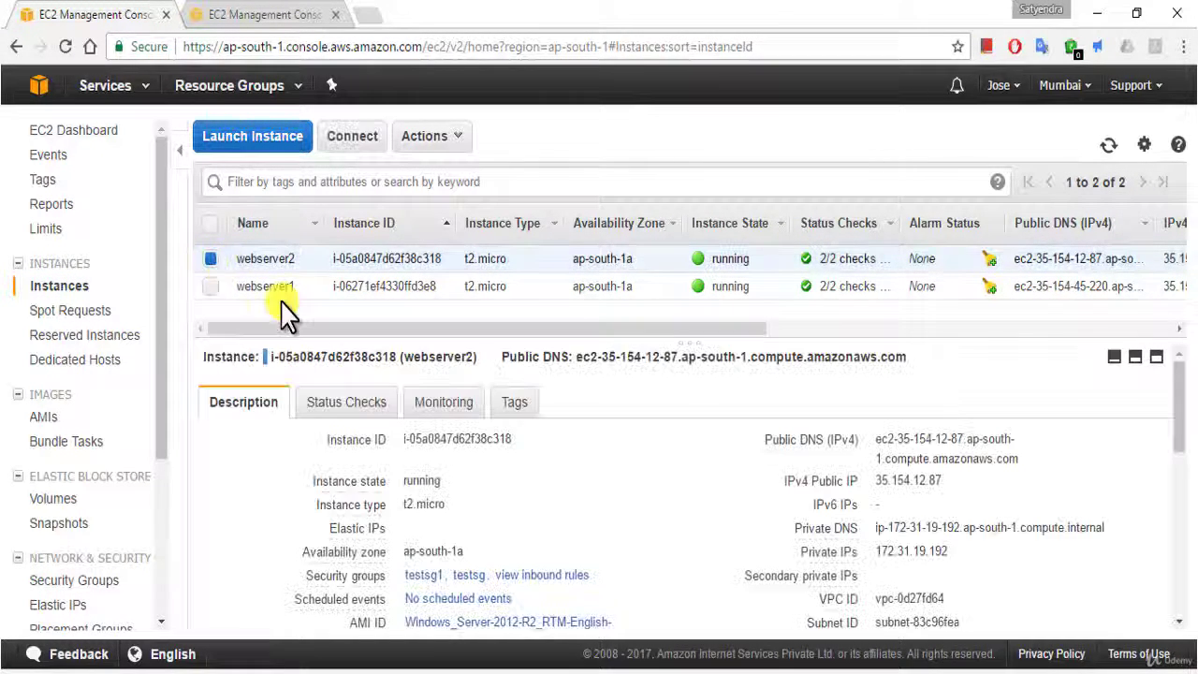
pyautogui.moveTo(581, 356); pyautogui.dragTo(908, 358)
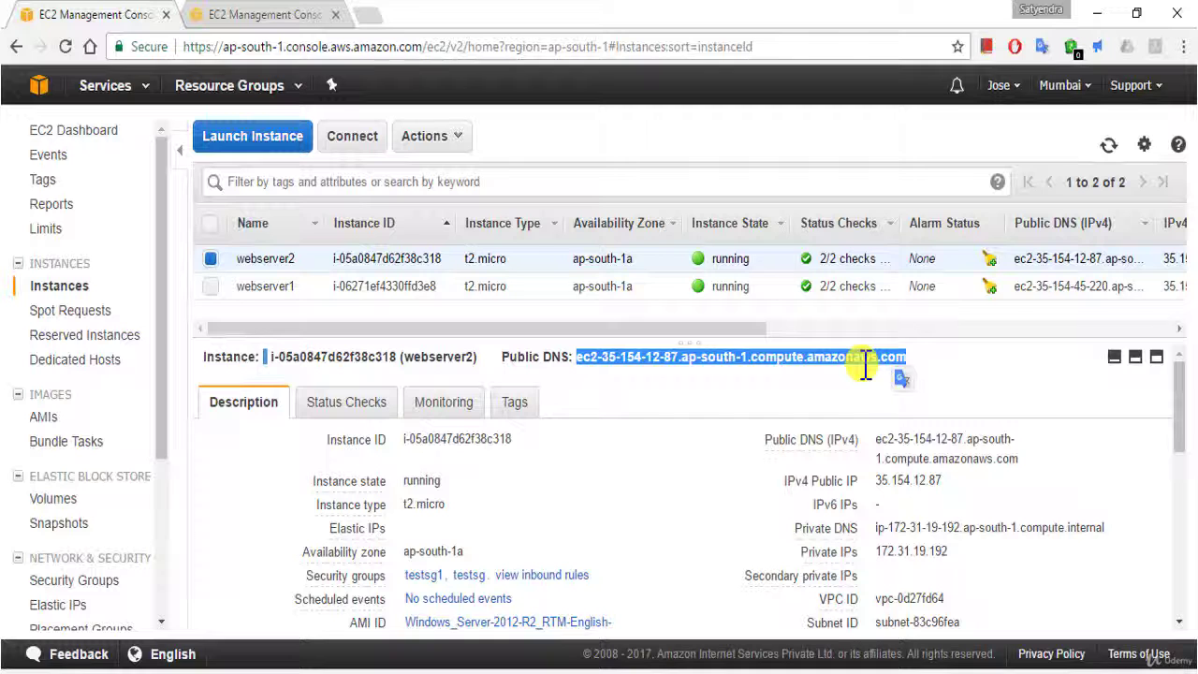
pyautogui.rightClick(861, 363)
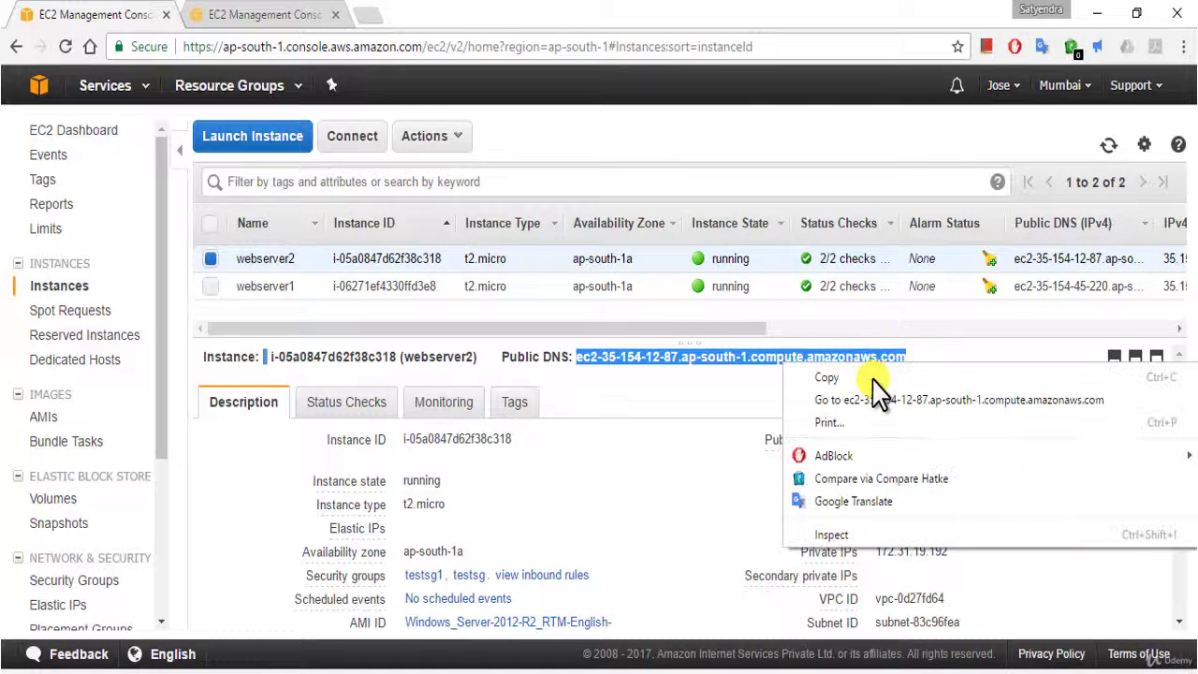
pyautogui.click(881, 397)
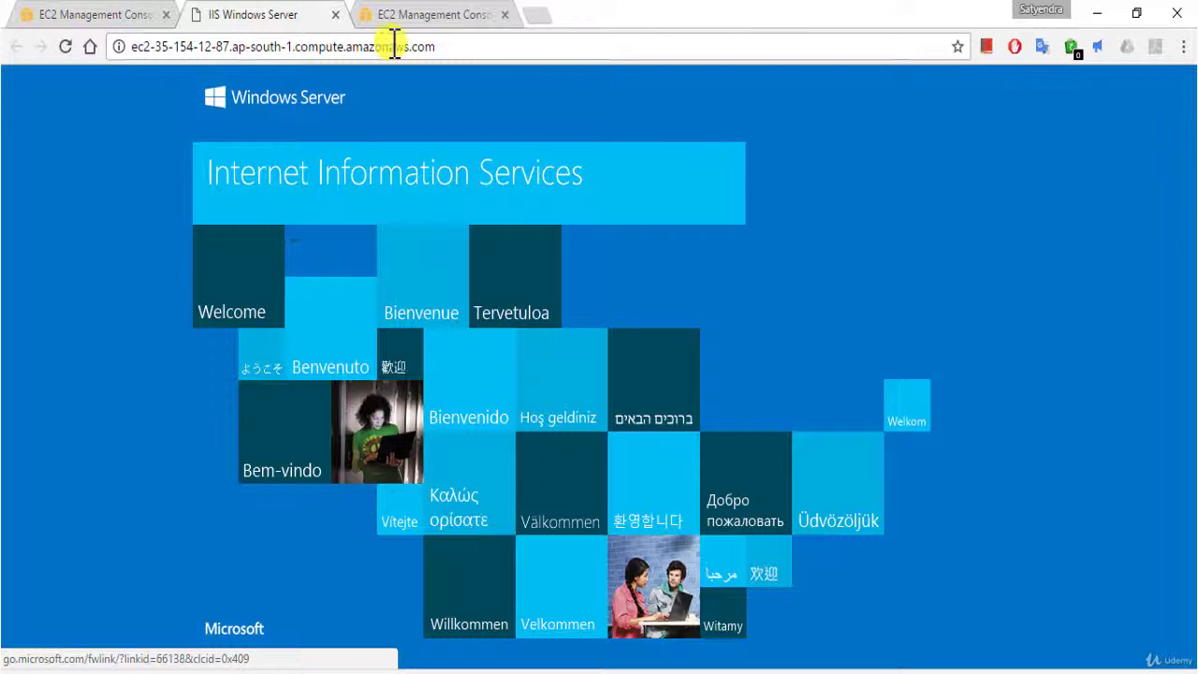
# Step: Close webserver2's page, open webserver1's public DNS address in a new browser tab to test it, and close that page
pyautogui.click(334, 15)
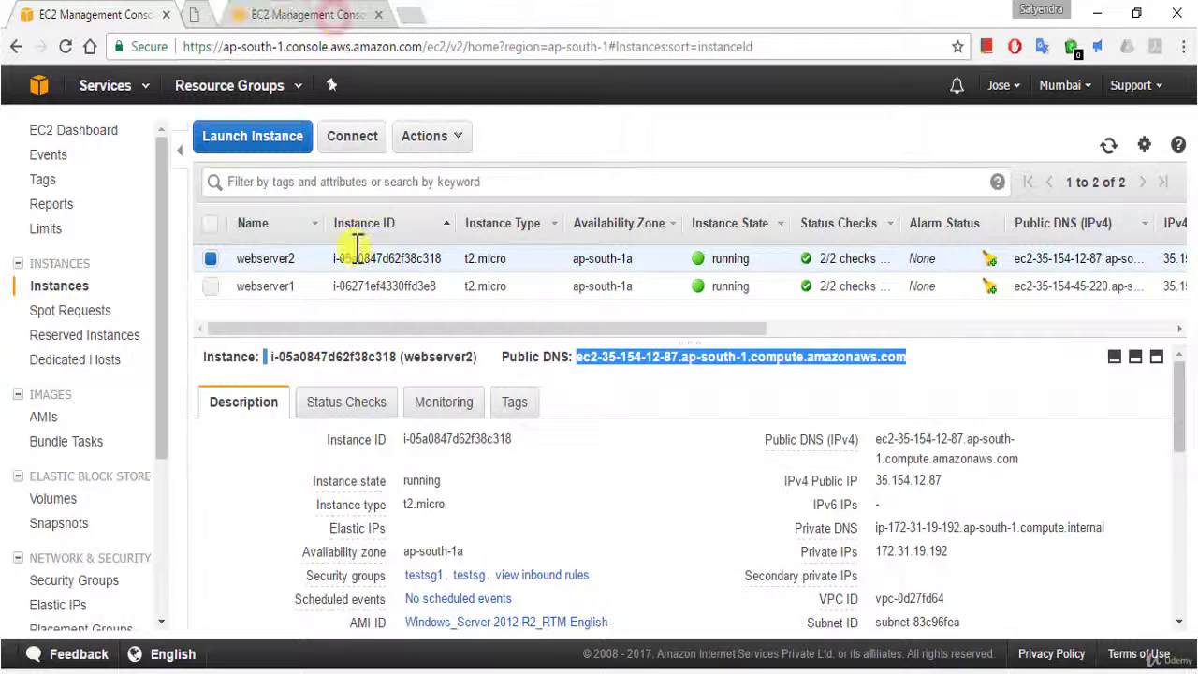
pyautogui.click(213, 258)
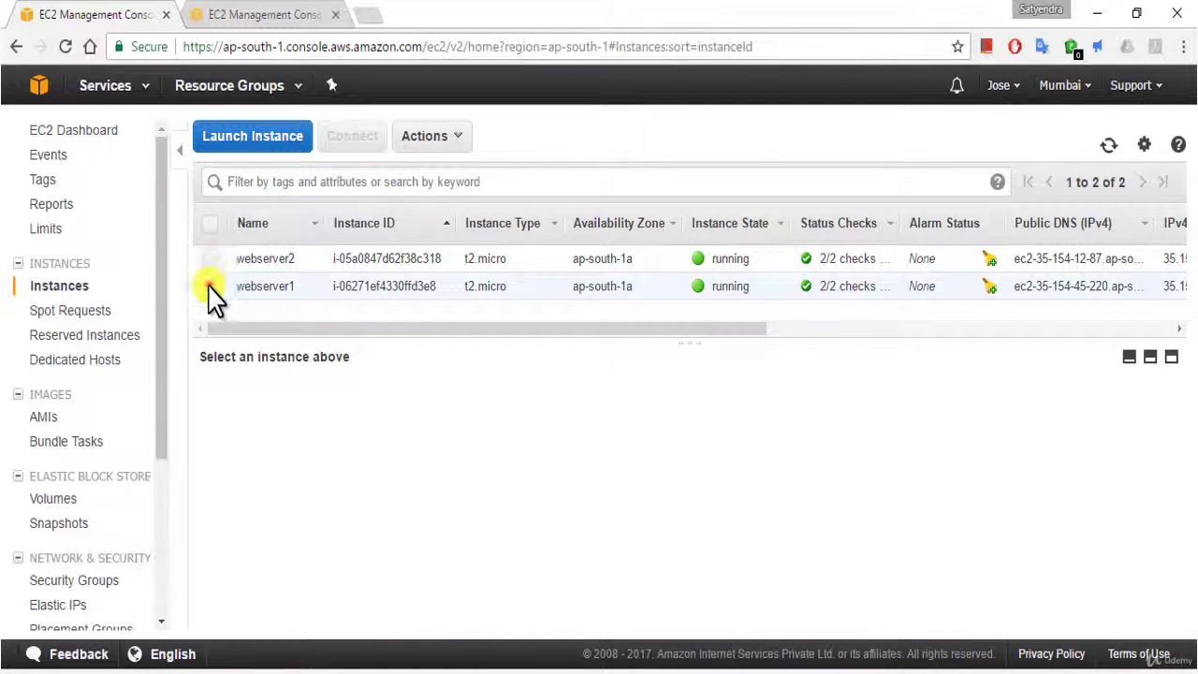
pyautogui.click(210, 286)
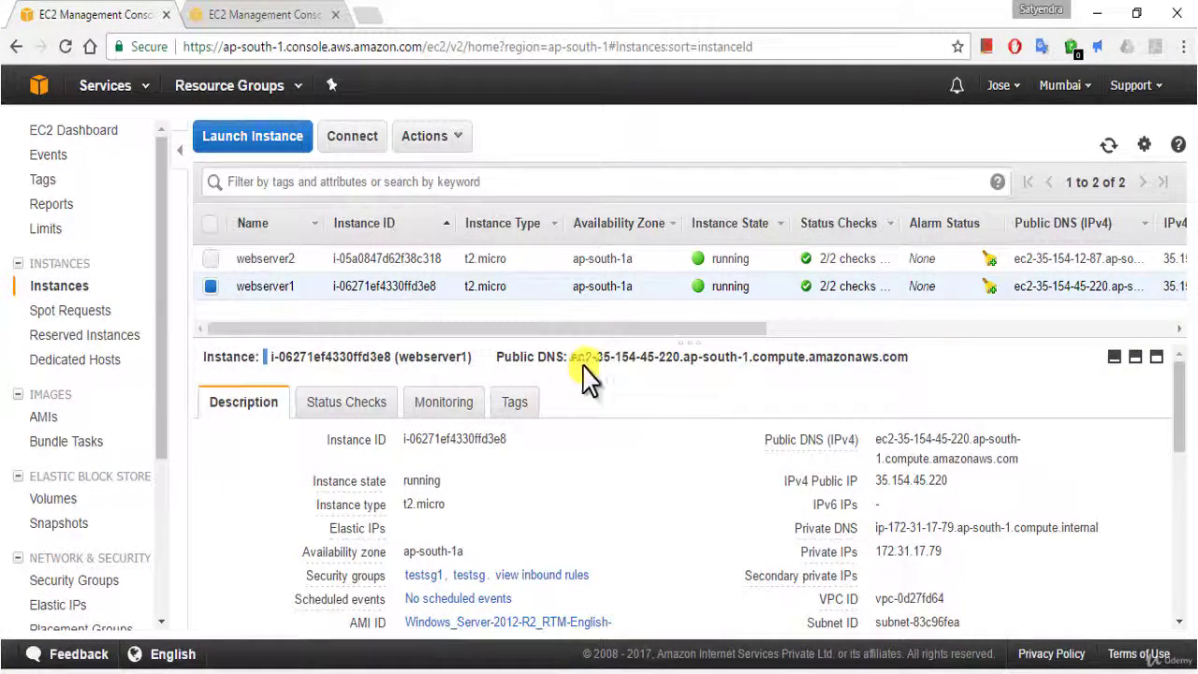
pyautogui.moveTo(573, 361); pyautogui.dragTo(907, 356)
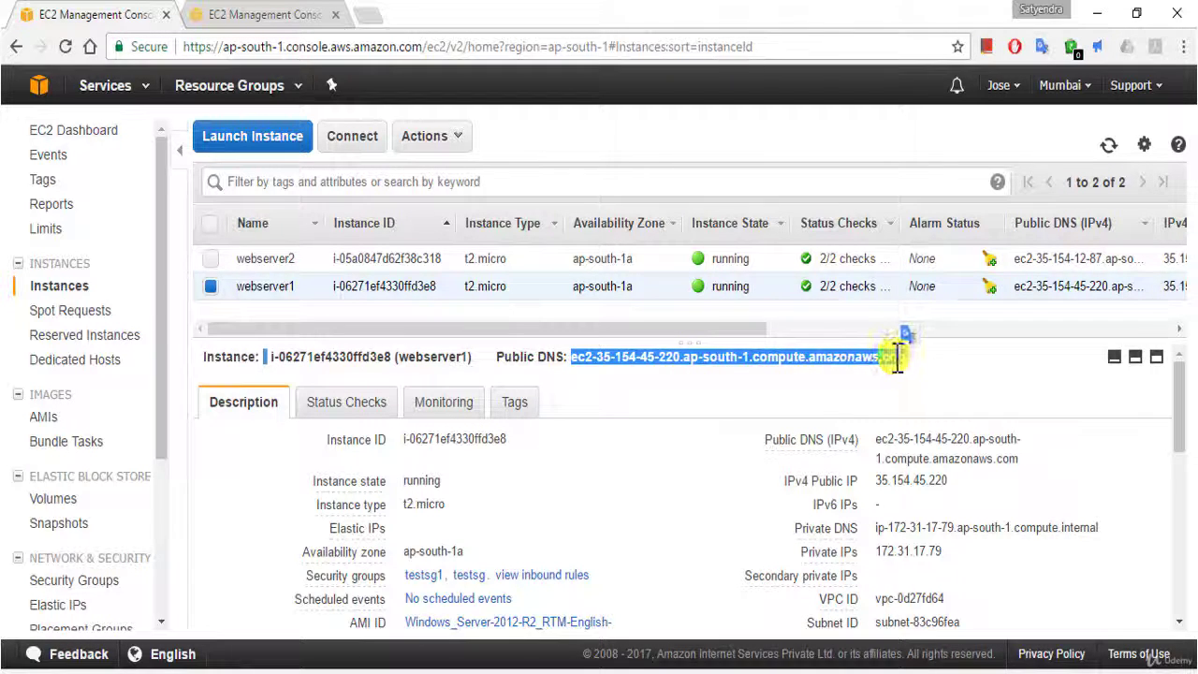
pyautogui.rightClick(894, 360)
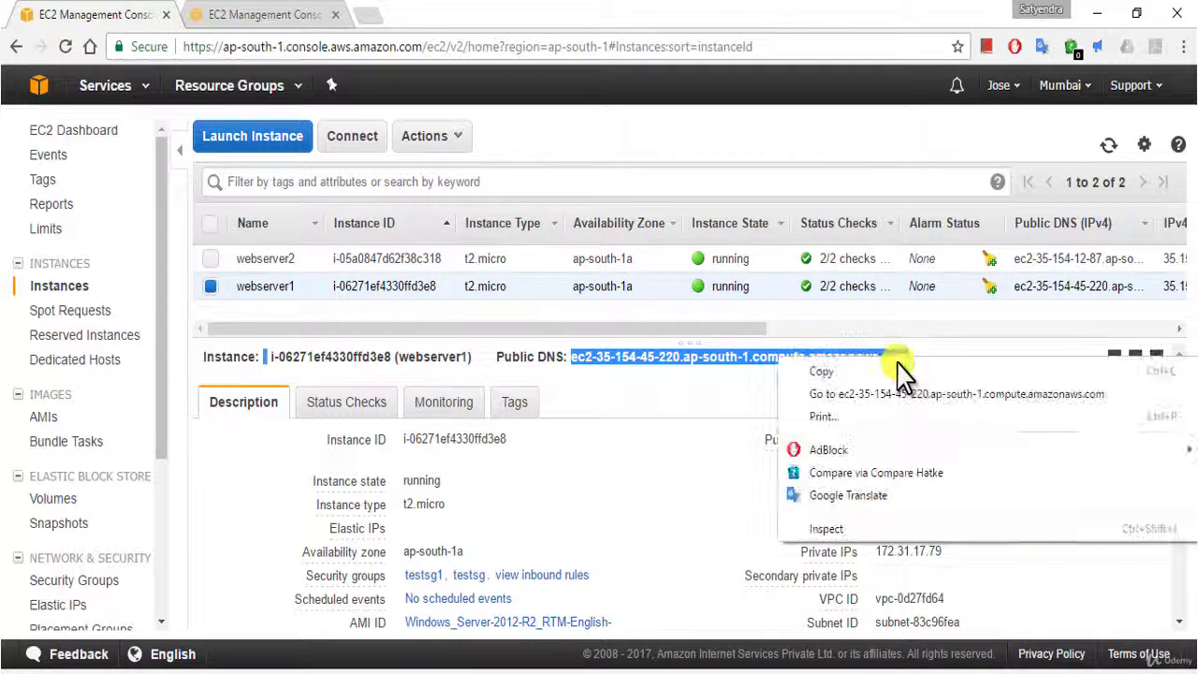
pyautogui.click(901, 395)
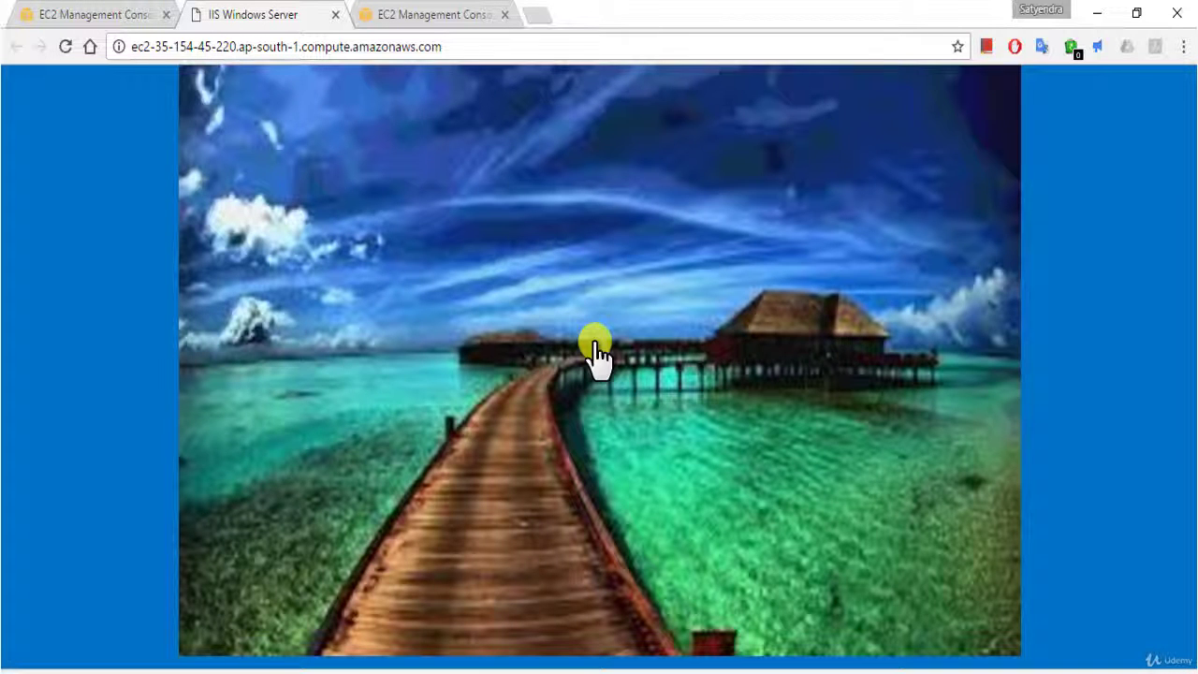
pyautogui.click(333, 16)
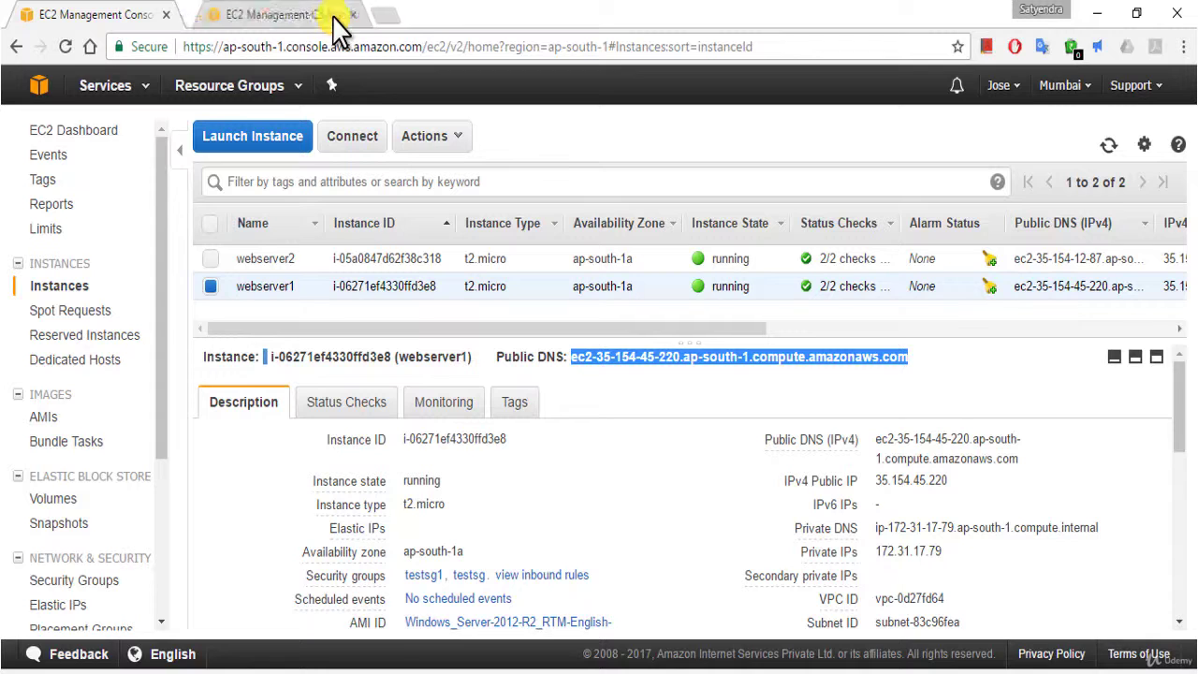
pyautogui.click(211, 286)
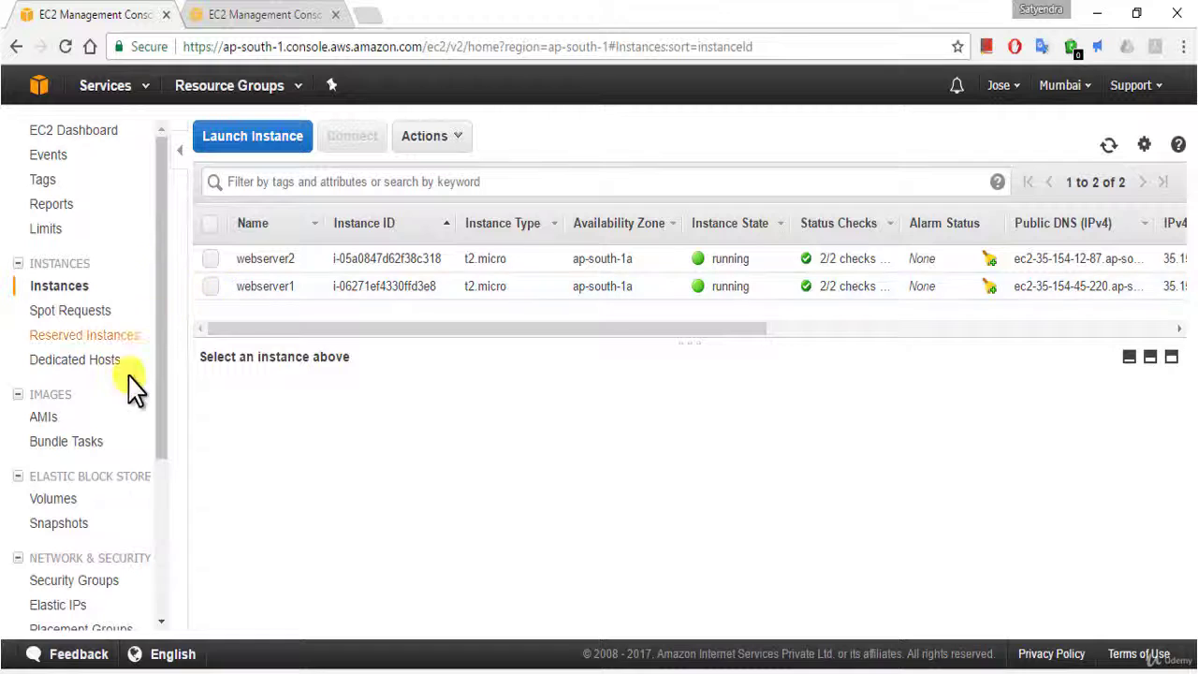
# Step: Open the webelb load balancer's DNS name in a new browser tab to test access, and close the page
pyautogui.click(267, 19)
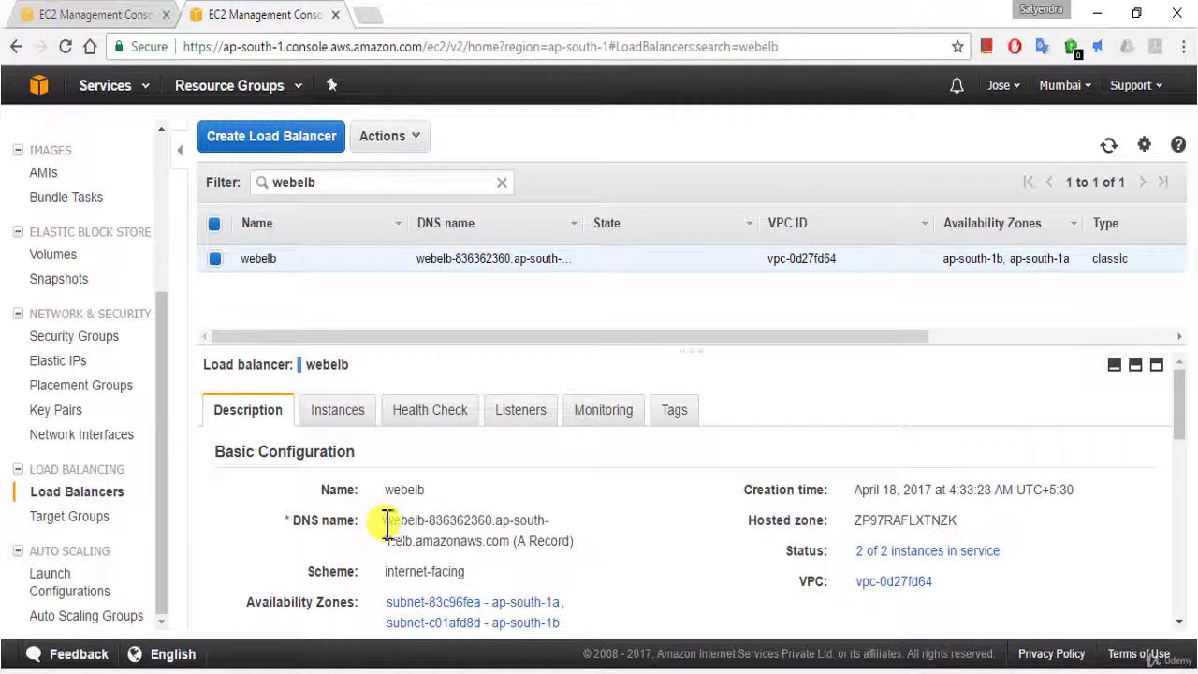
pyautogui.moveTo(387, 522); pyautogui.dragTo(502, 545)
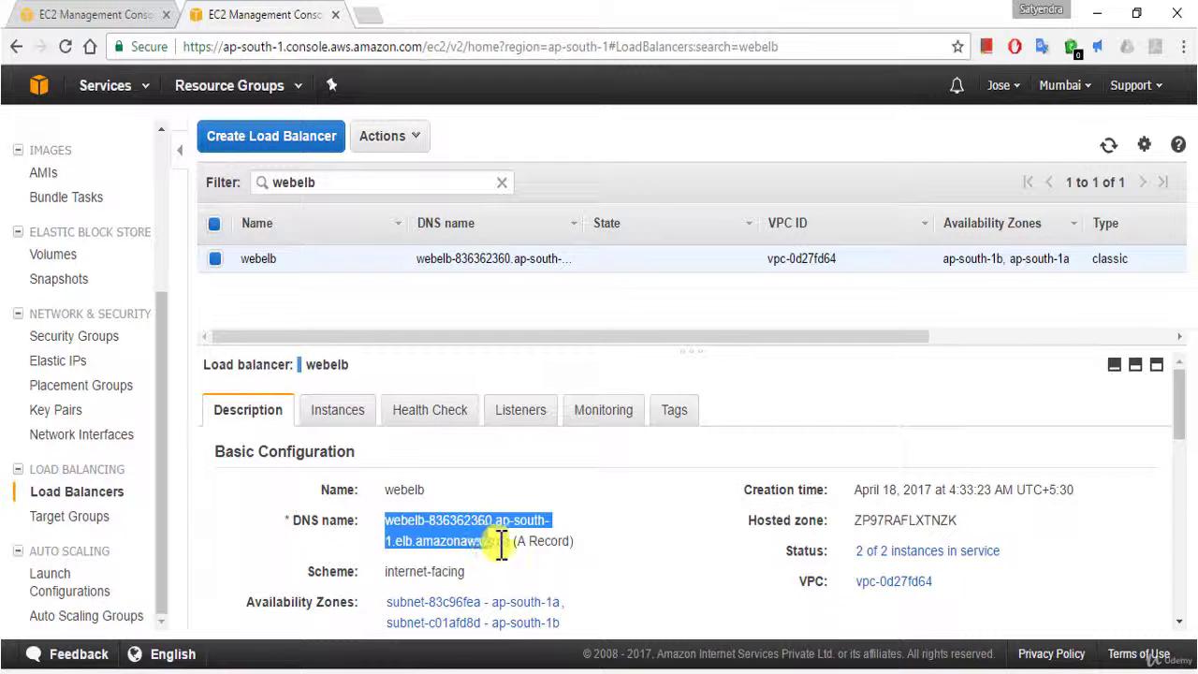
pyautogui.rightClick(509, 531)
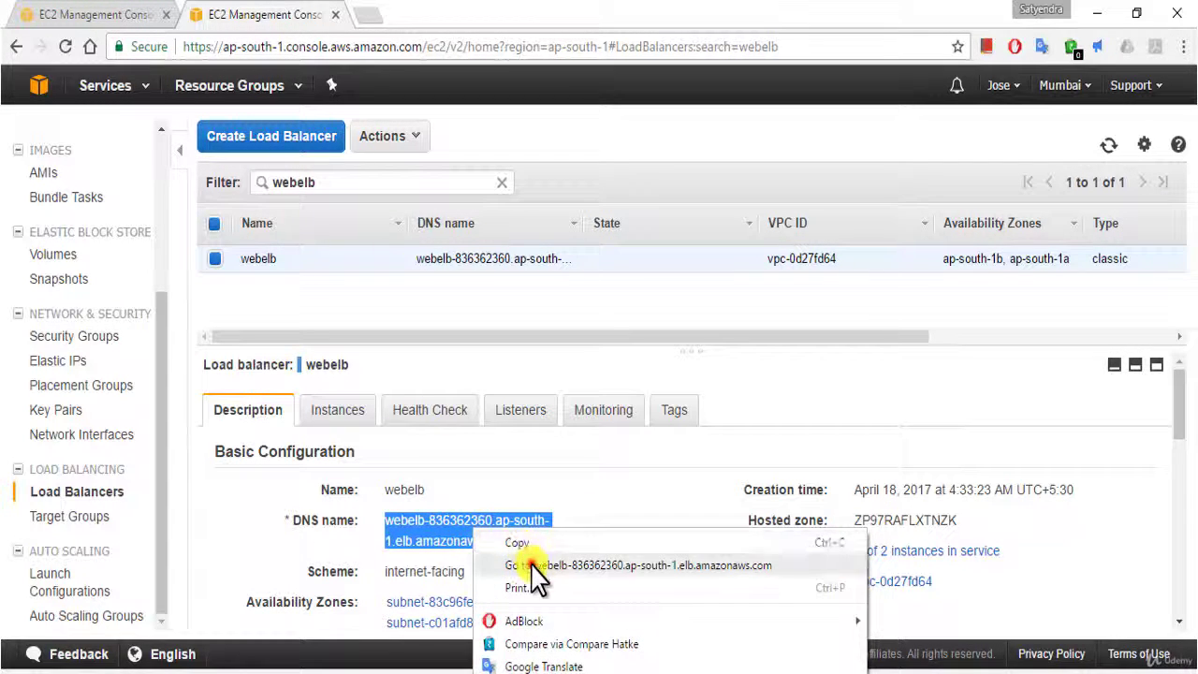
pyautogui.click(538, 541)
pyautogui.hotkey('ctrl', 't')
pyautogui.hotkey('ctrl', 'v')
pyautogui.press('Return')
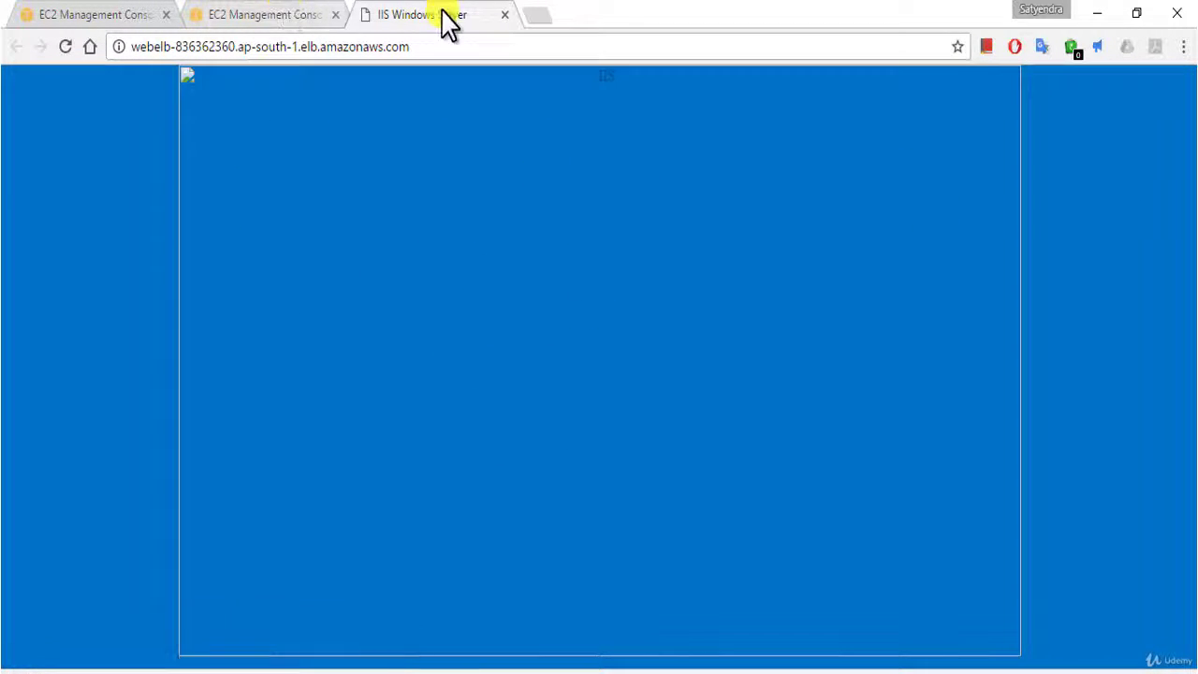
pyautogui.click(505, 17)
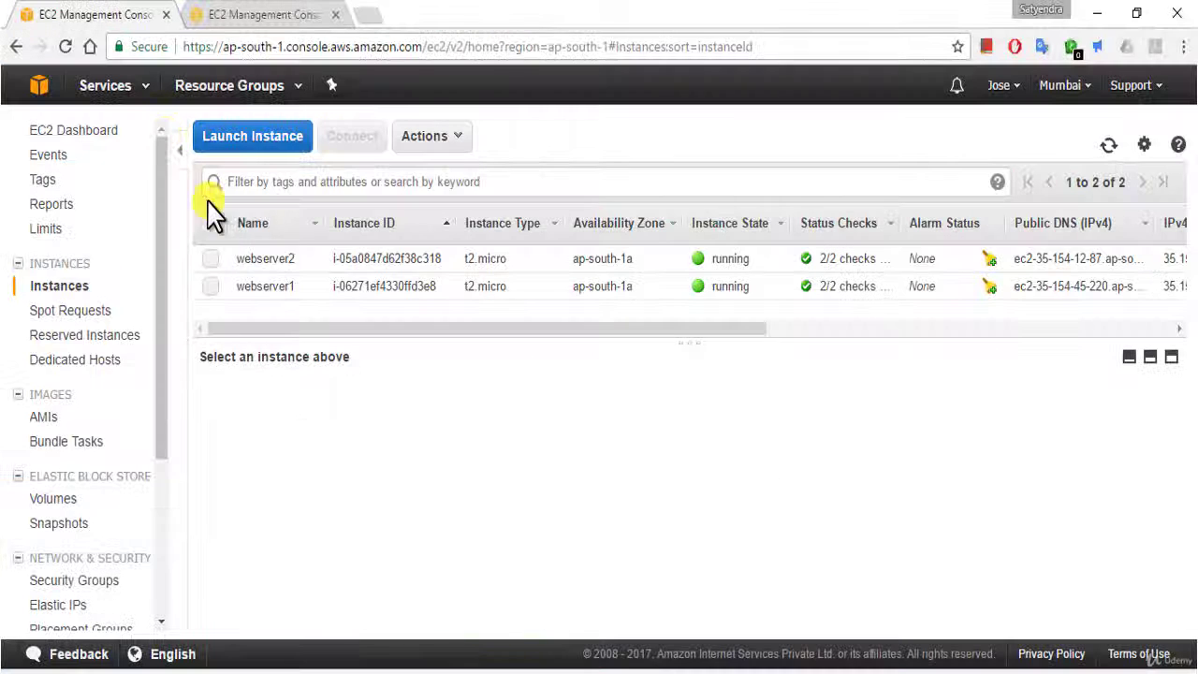
# Step: Stop the webserver1 instance in the EC2 instances list
pyautogui.click(210, 285)
pyautogui.click(449, 139)
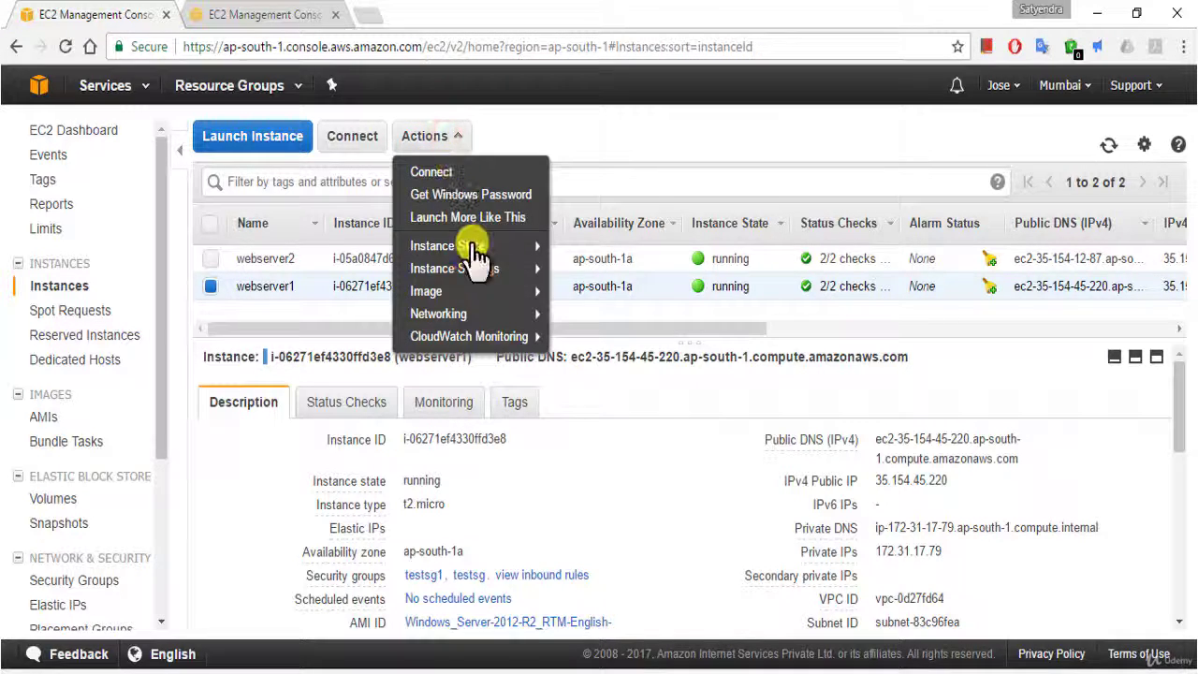
pyautogui.moveTo(515, 245)
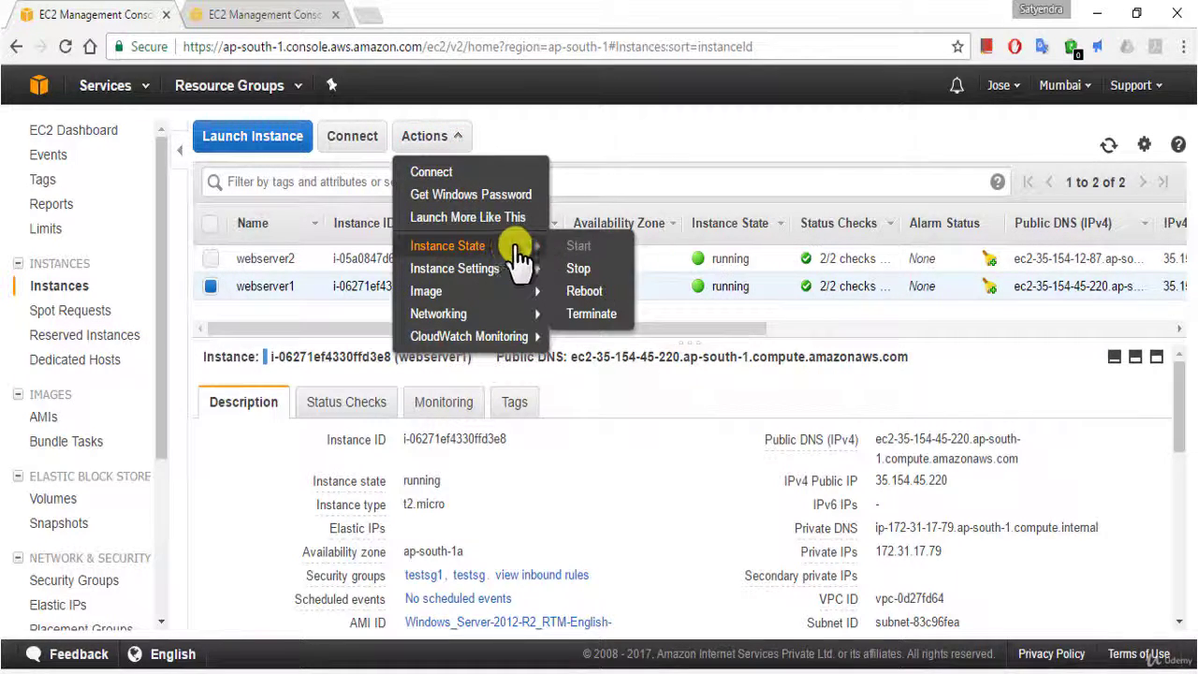
pyautogui.click(586, 269)
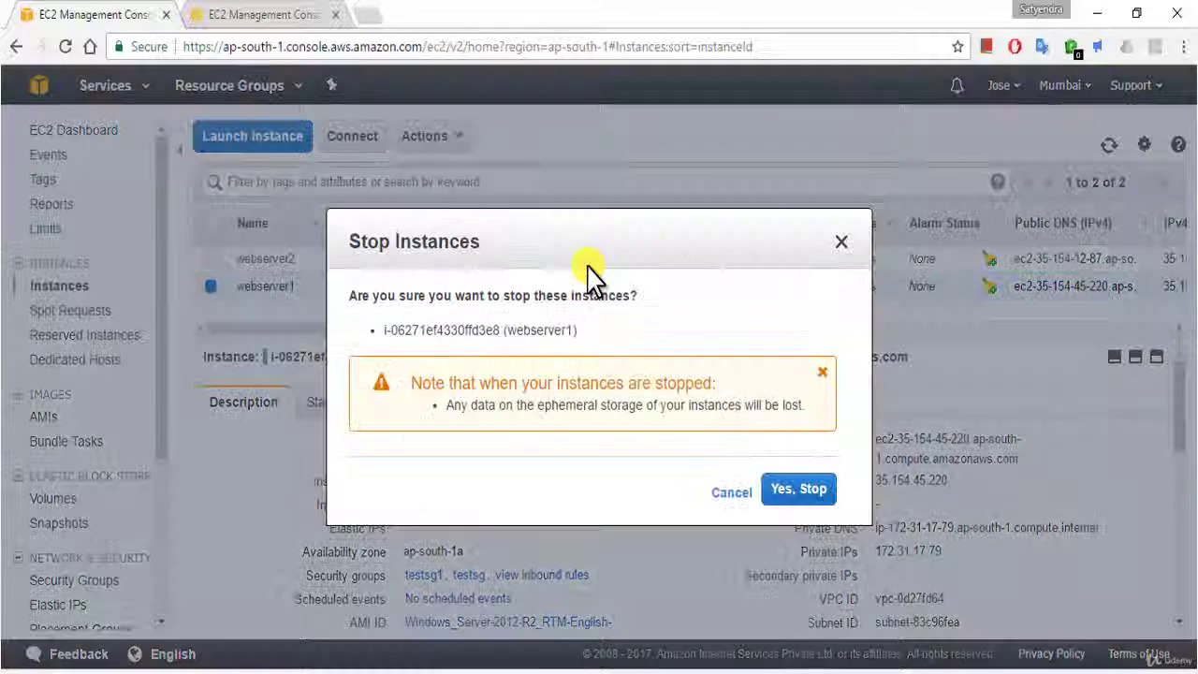
pyautogui.click(794, 488)
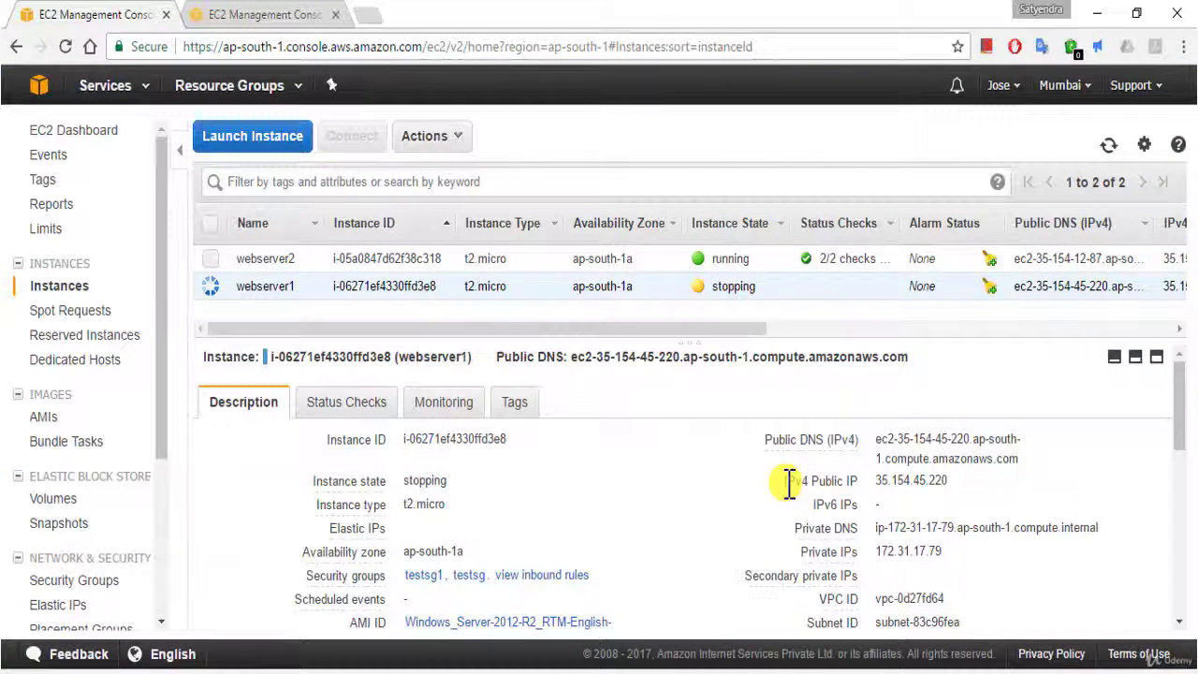
# Step: Refresh the load balancer data, check the service status of webelb's registered instances, and return to its description
pyautogui.click(258, 16)
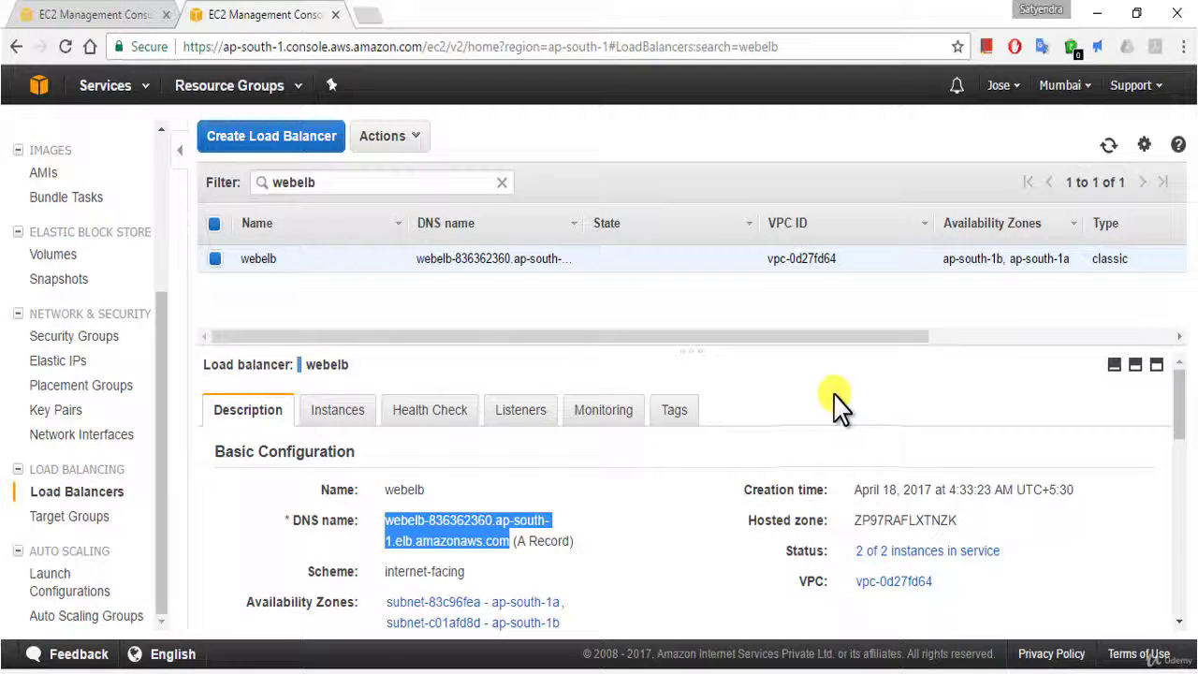
pyautogui.click(1114, 145)
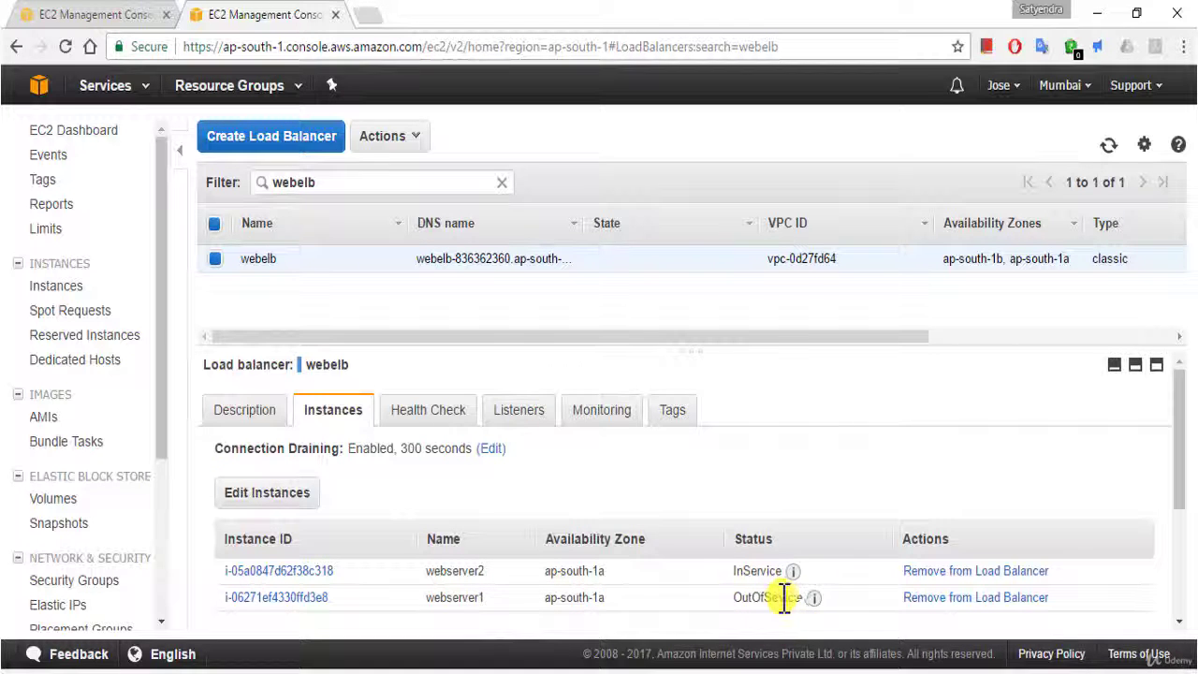
pyautogui.click(258, 412)
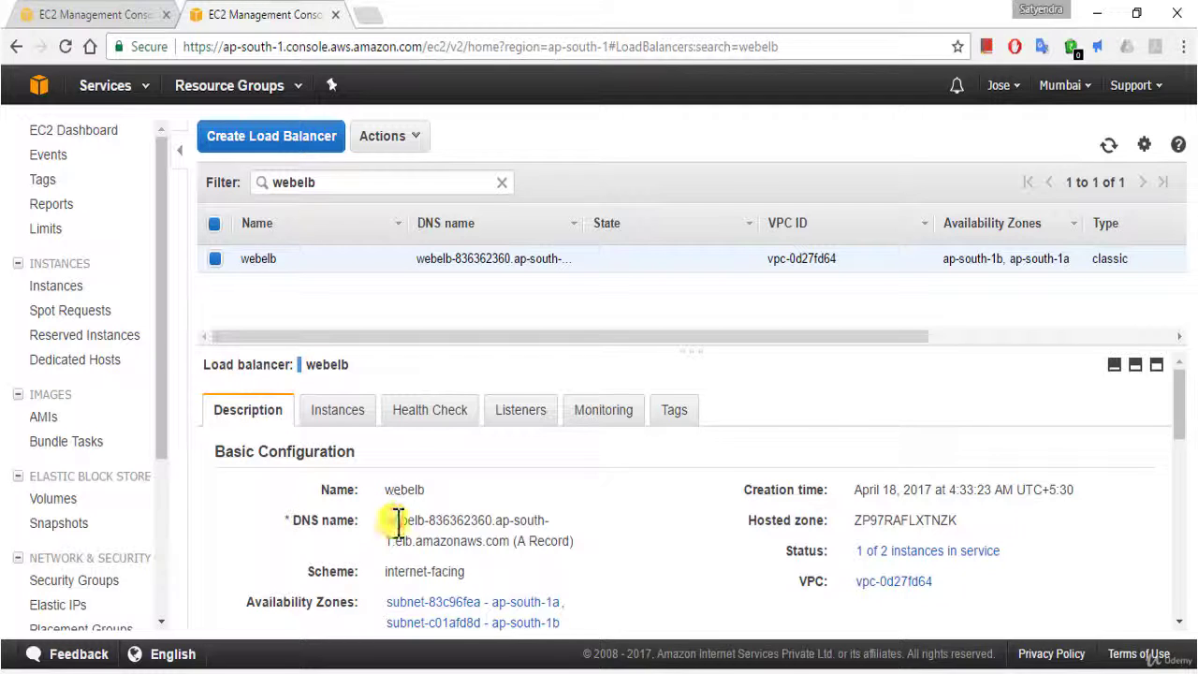
# Step: Open webelb's DNS name in a new browser tab again to test access with webserver1 stopped
pyautogui.moveTo(385, 521); pyautogui.dragTo(513, 541)
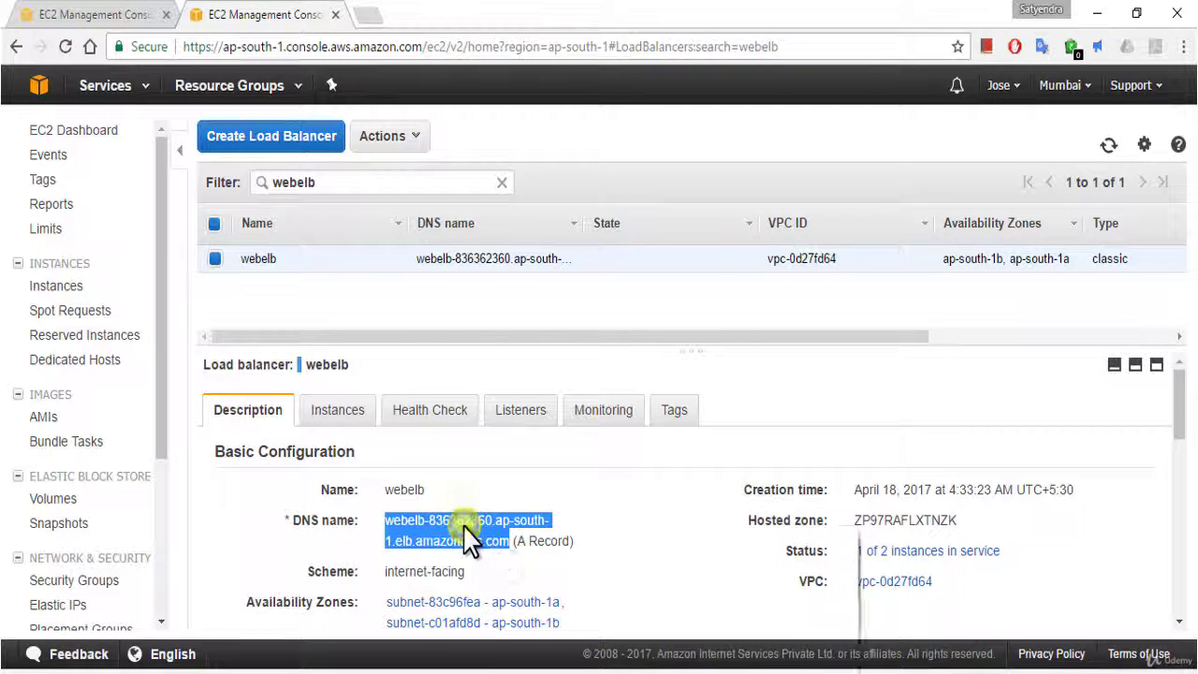
pyautogui.rightClick(465, 528)
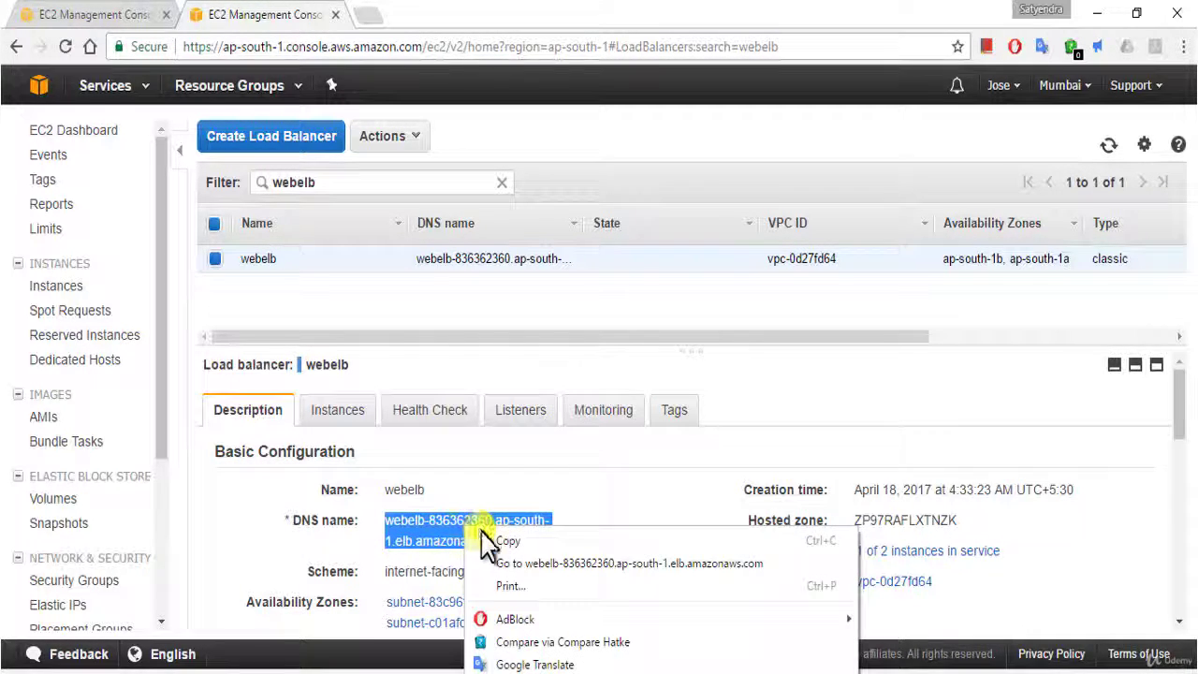
pyautogui.click(539, 565)
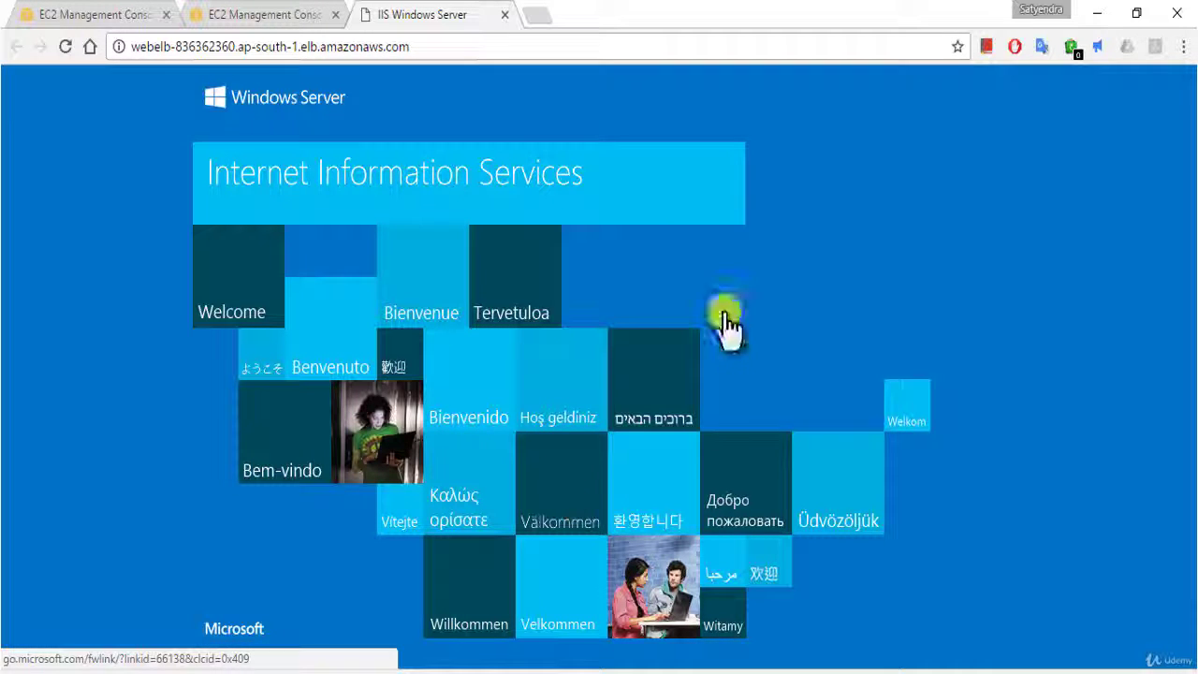
# Step: Return to the load balancer console and deselect webelb
pyautogui.click(251, 26)
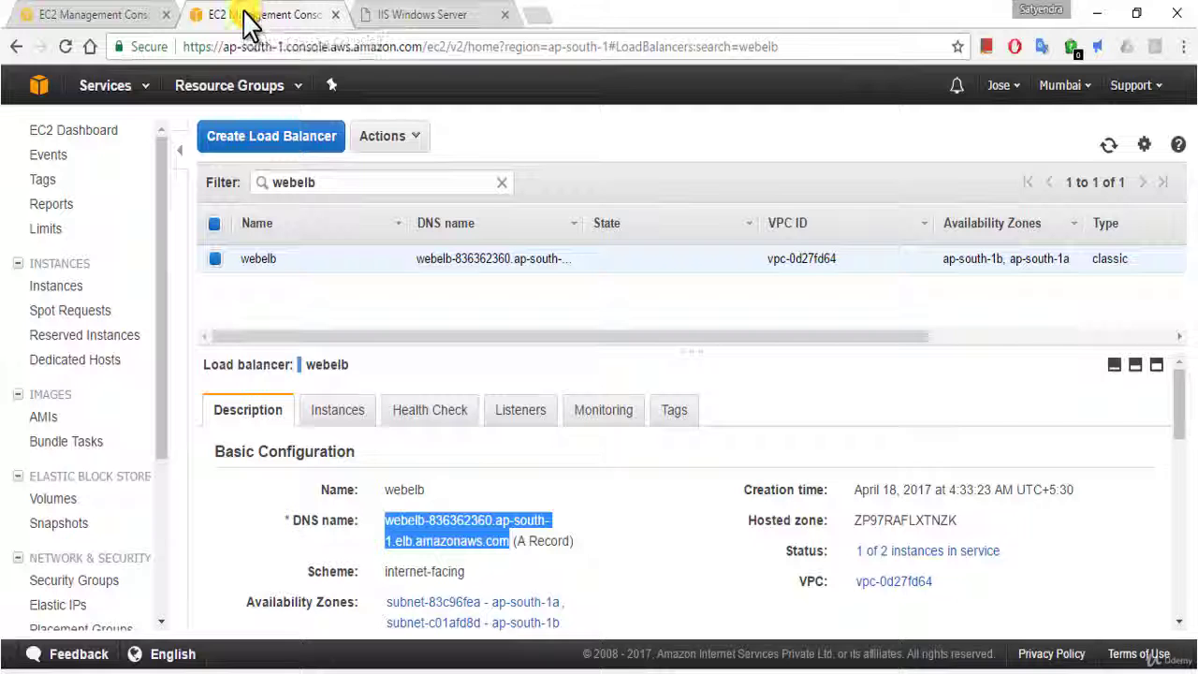
pyautogui.click(216, 257)
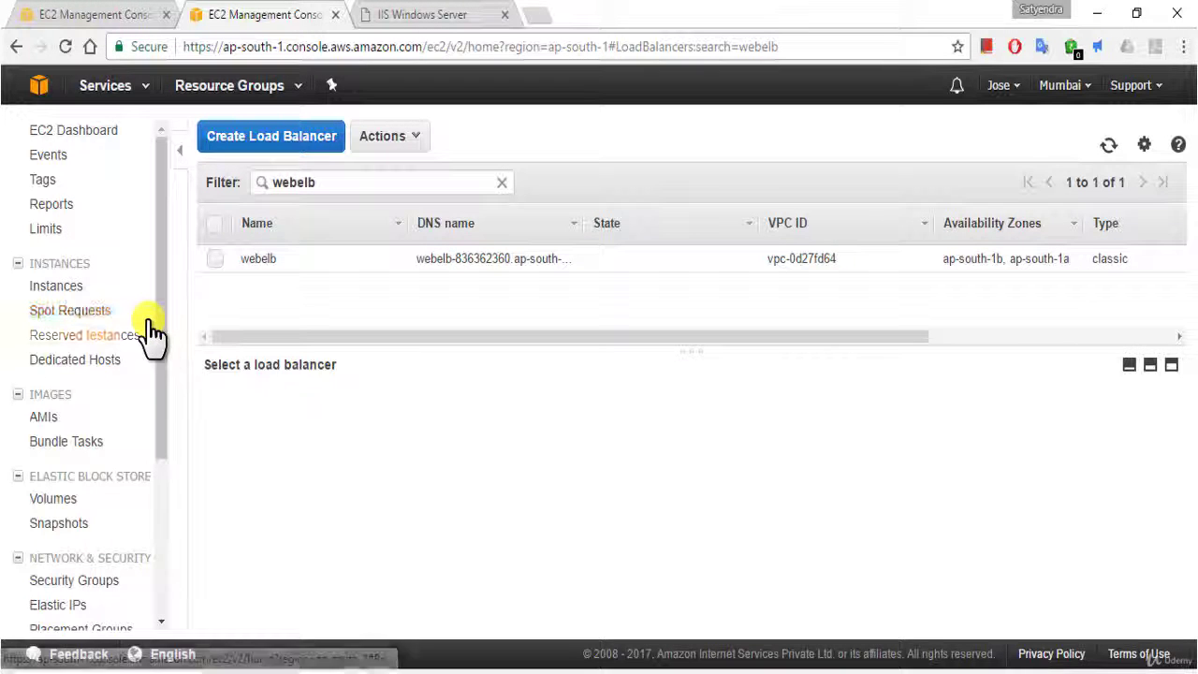
pyautogui.moveTo(160, 342); pyautogui.dragTo(159, 245)
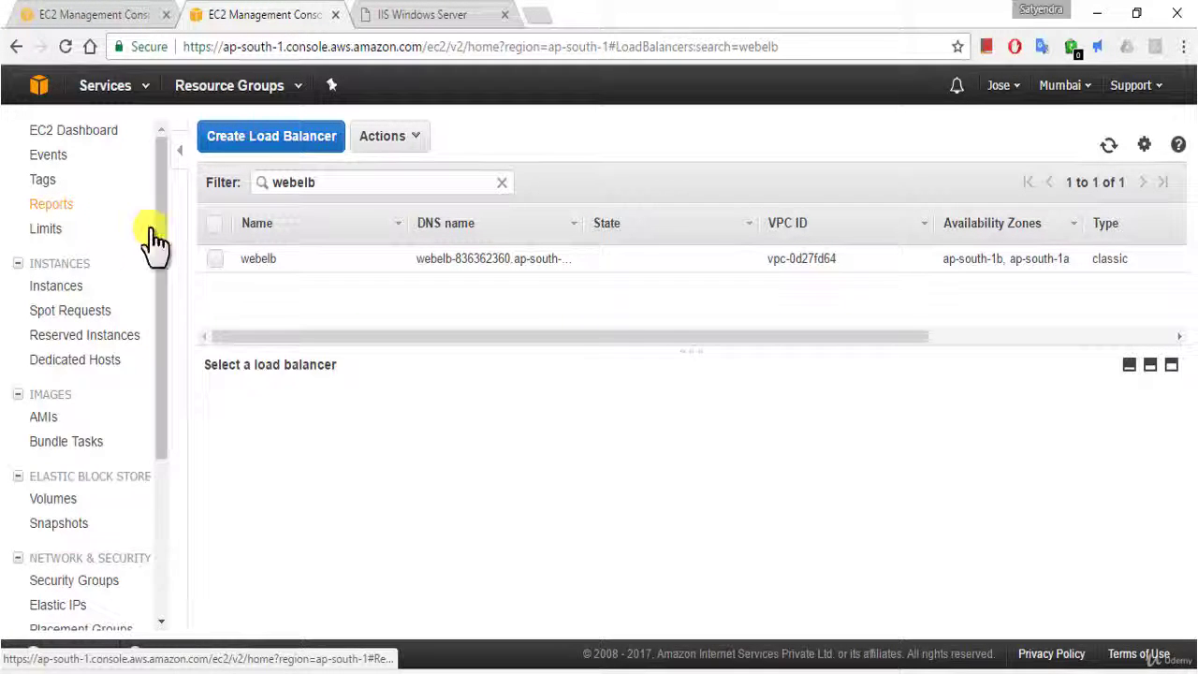